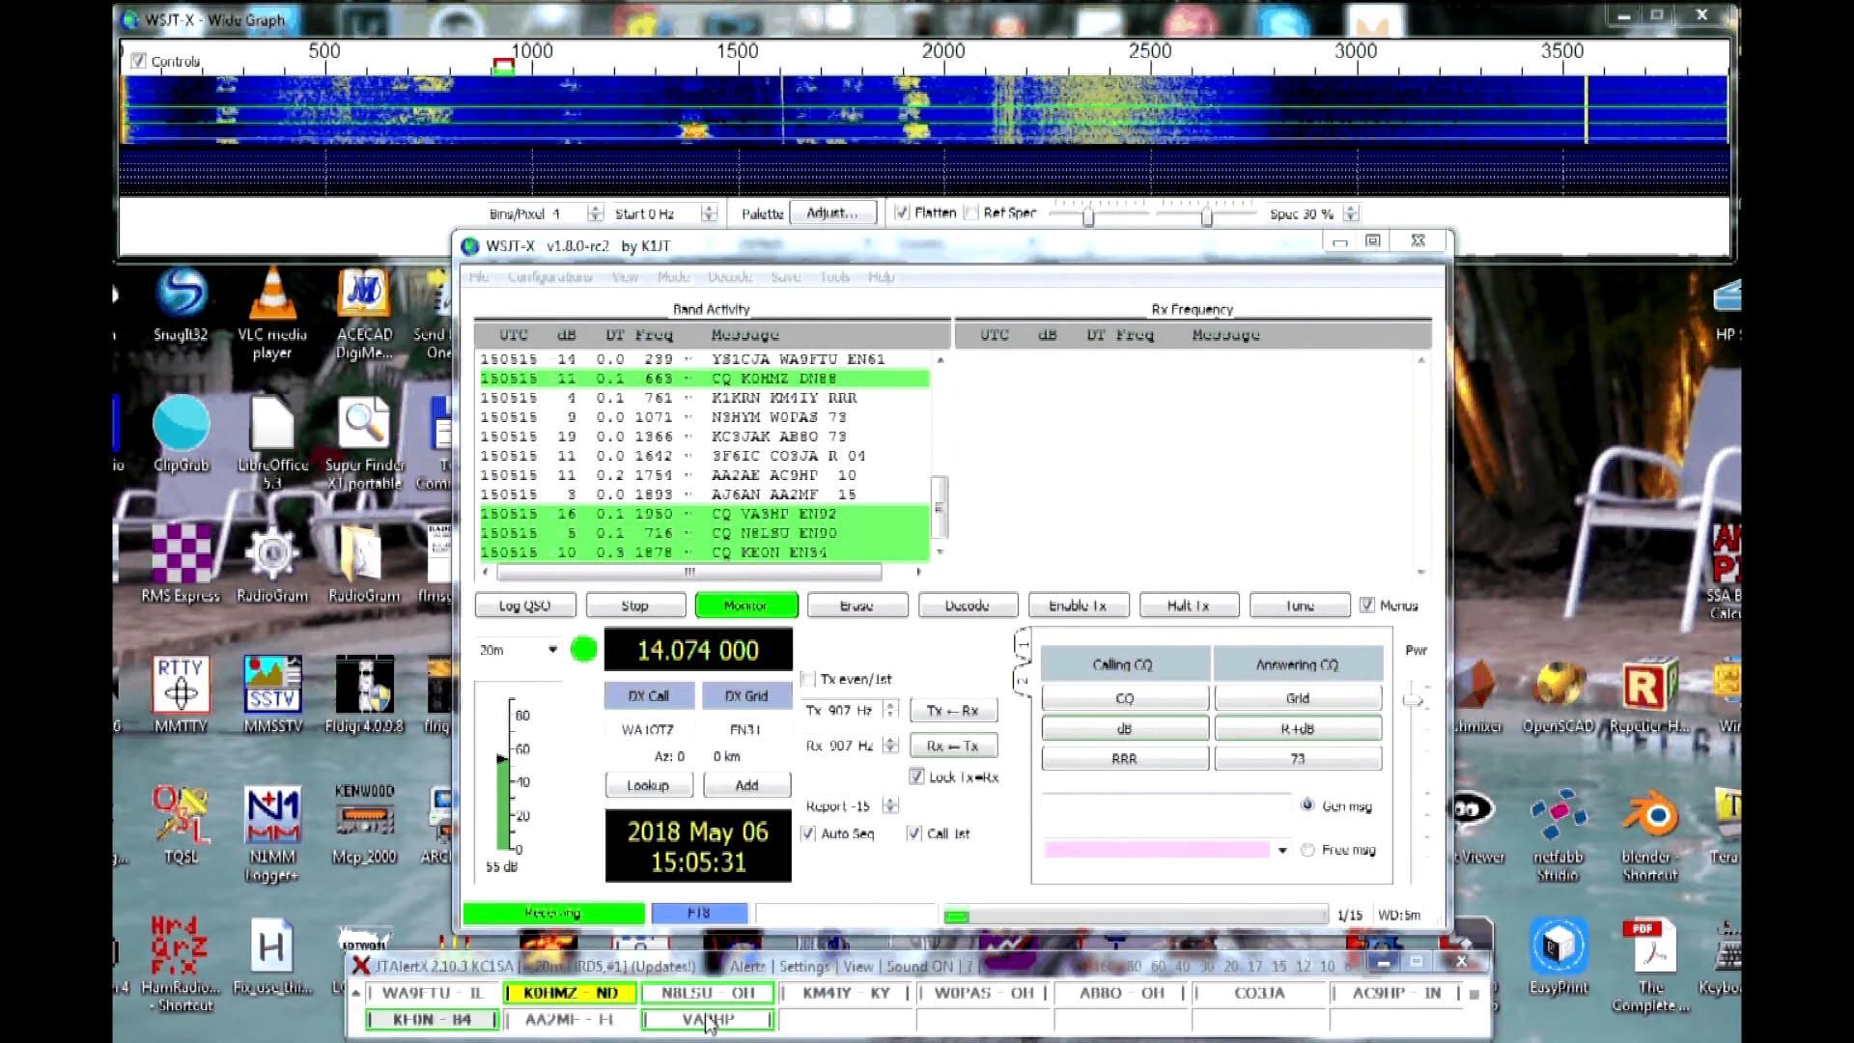
pyautogui.moveTo(596, 997)
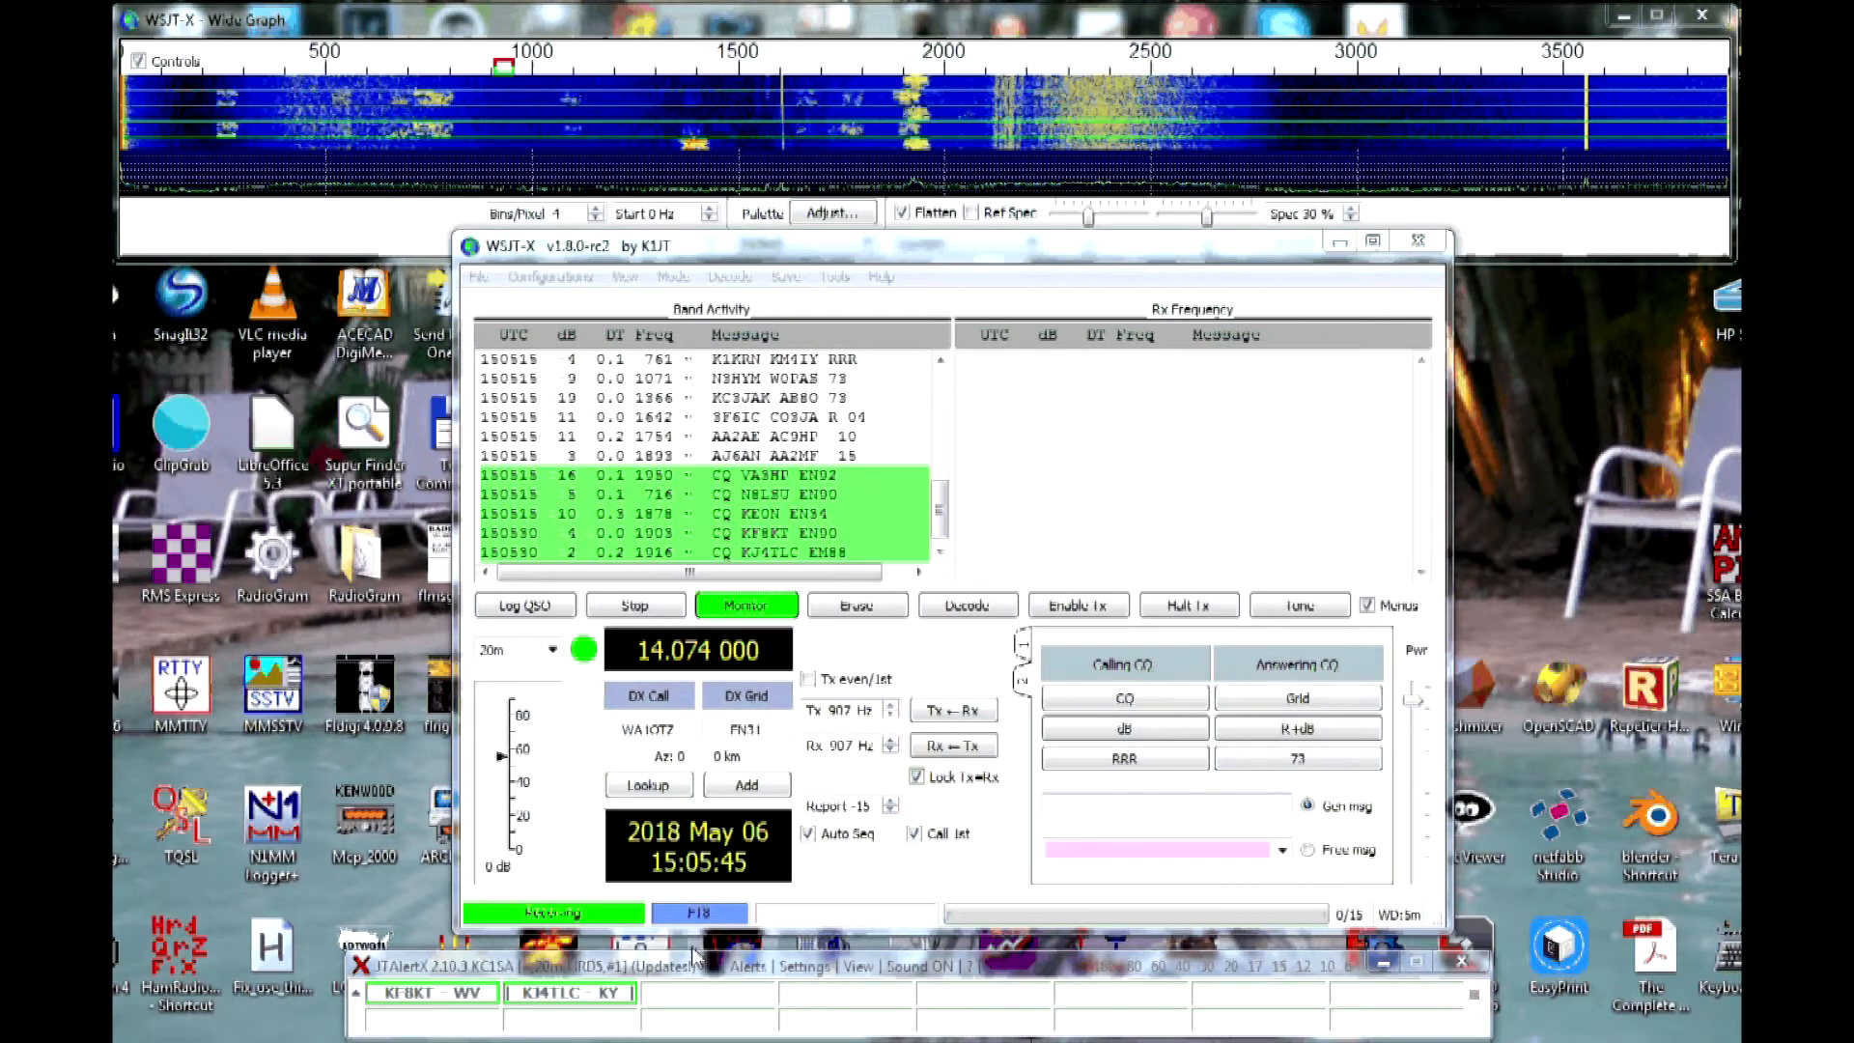
pyautogui.moveTo(534, 1004)
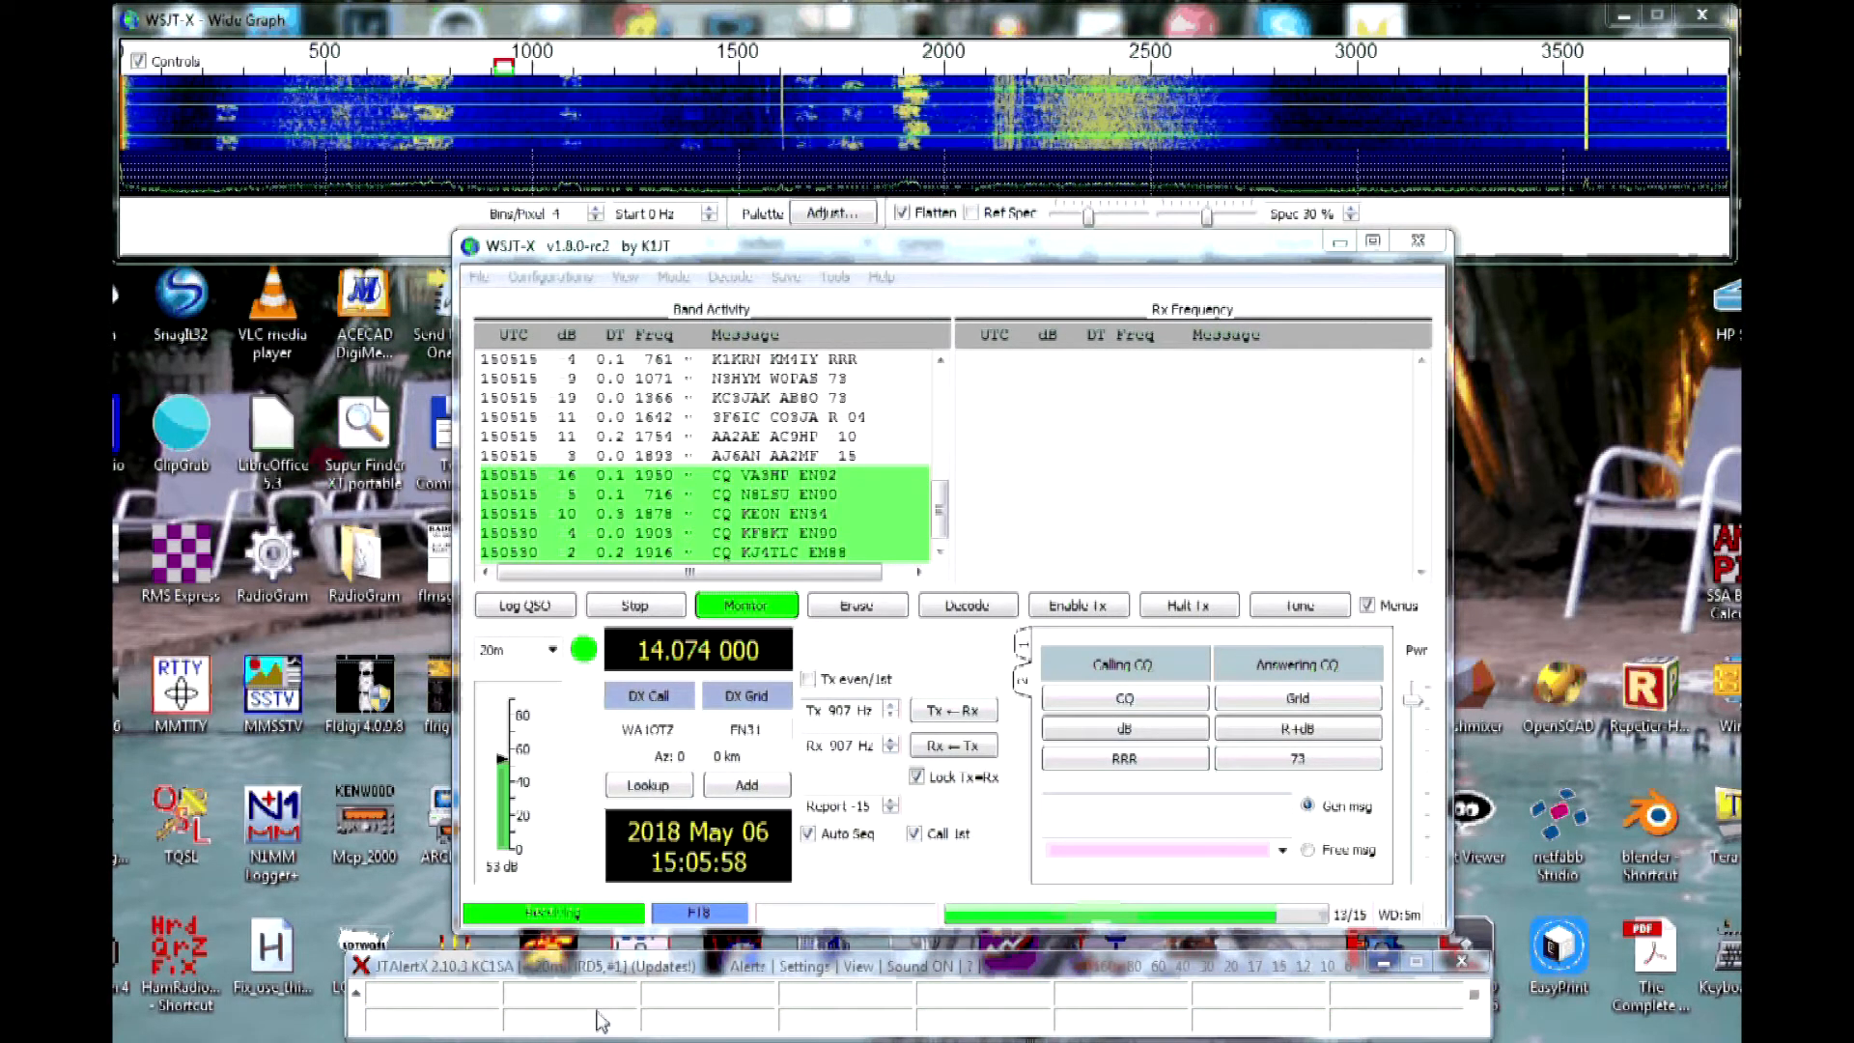
pyautogui.moveTo(737, 1010)
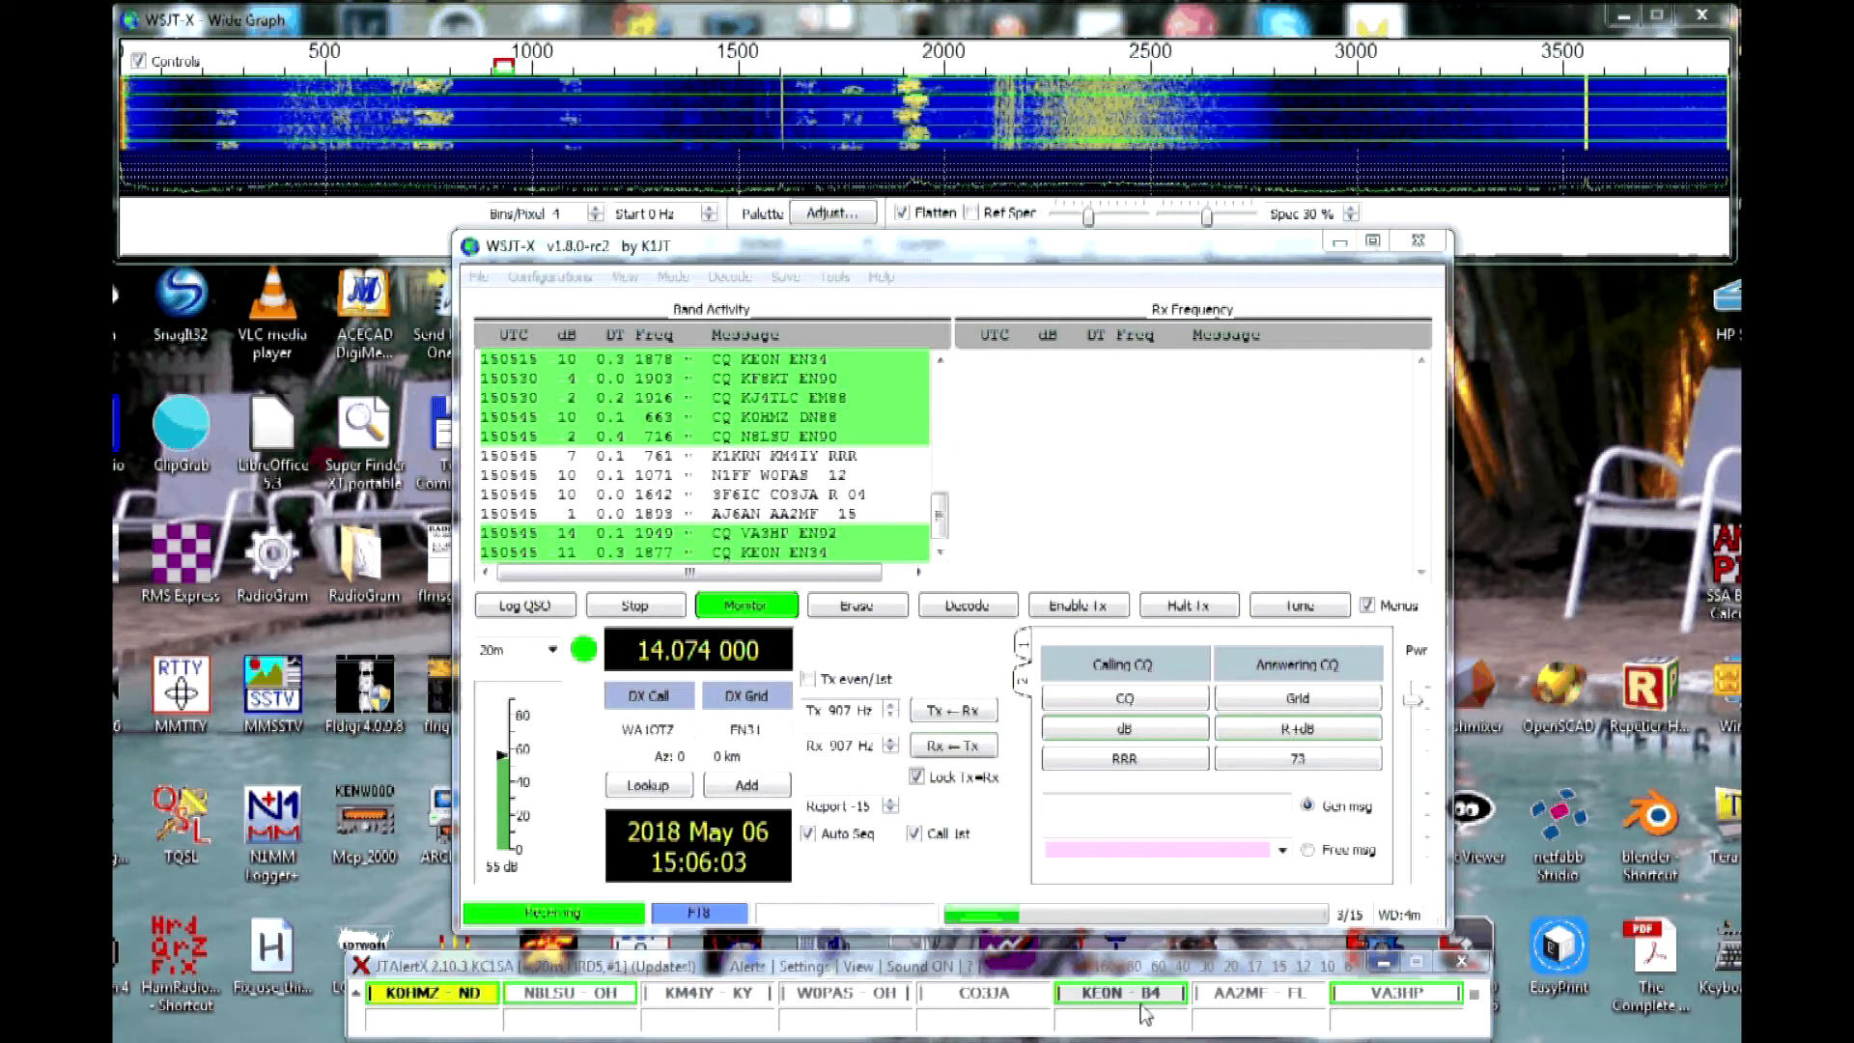
pyautogui.moveTo(1119, 1005)
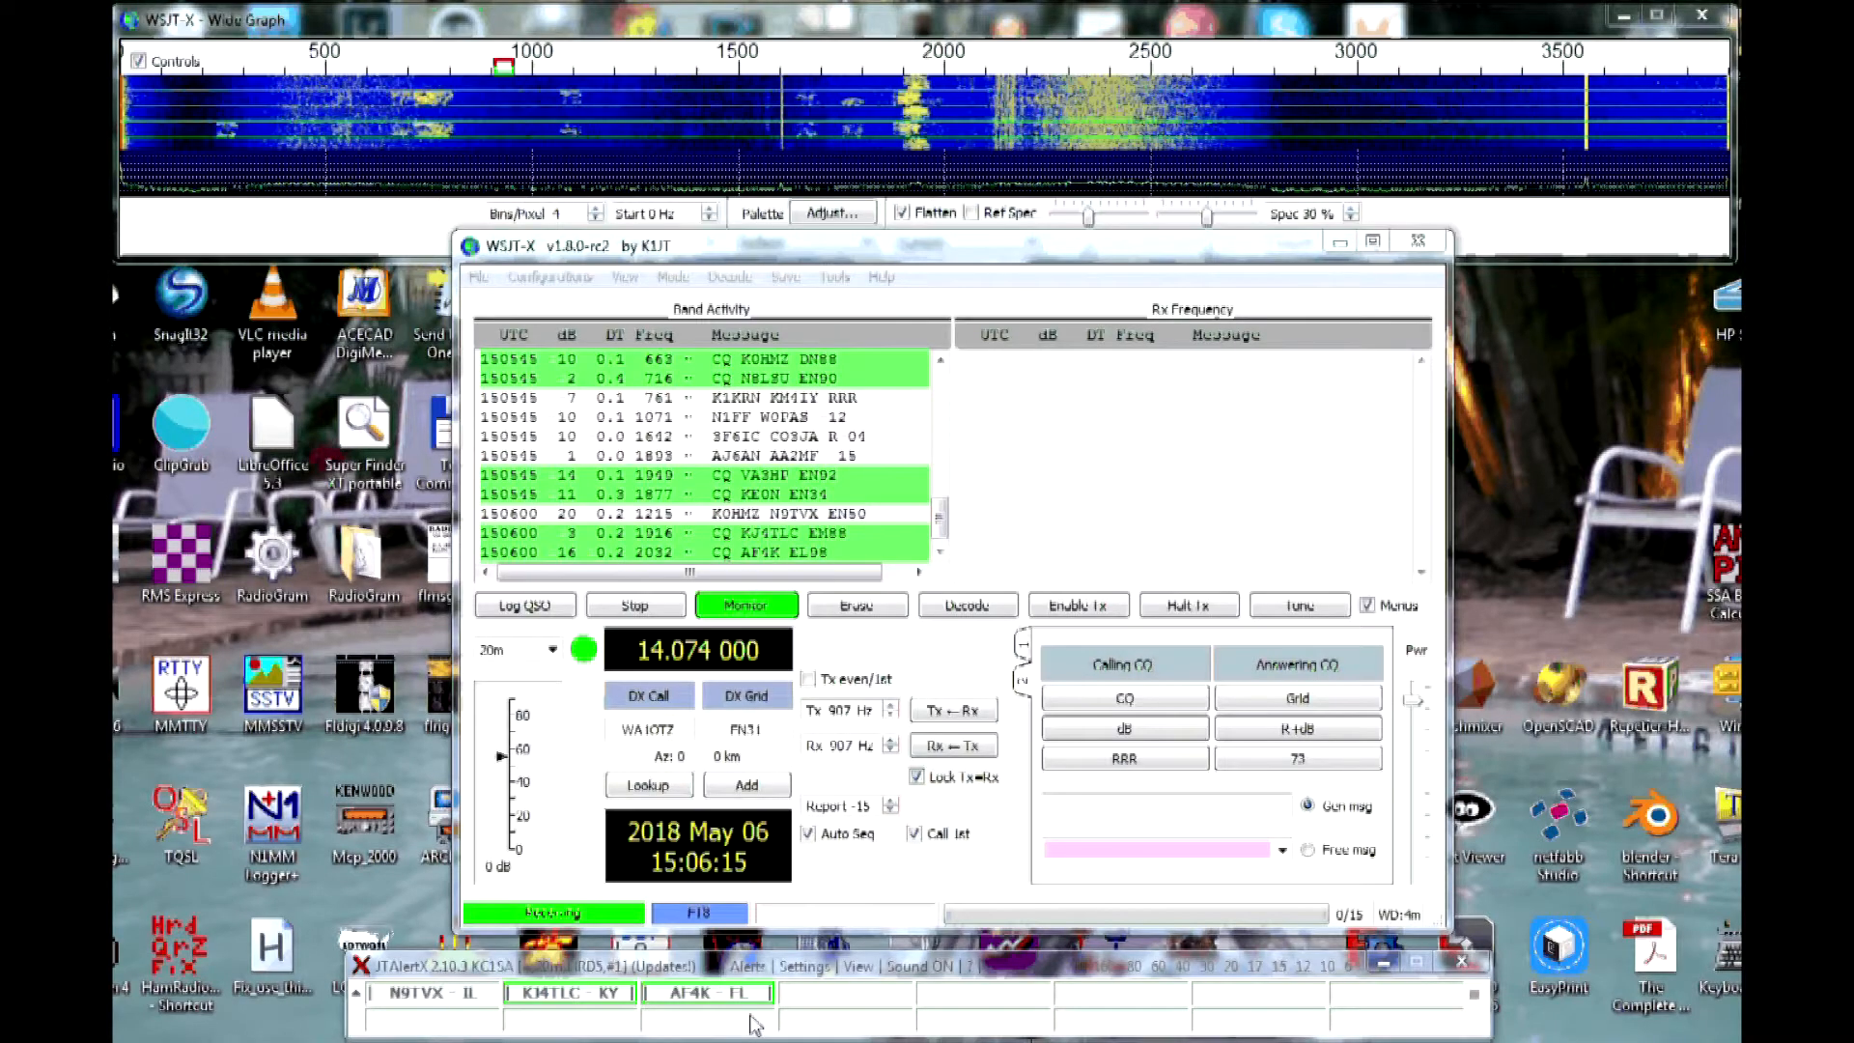
# Open the JTAlertX settings and review the Alerts overview, Own Call, and CQ and QRZ alert pages.
pyautogui.click(802, 966)
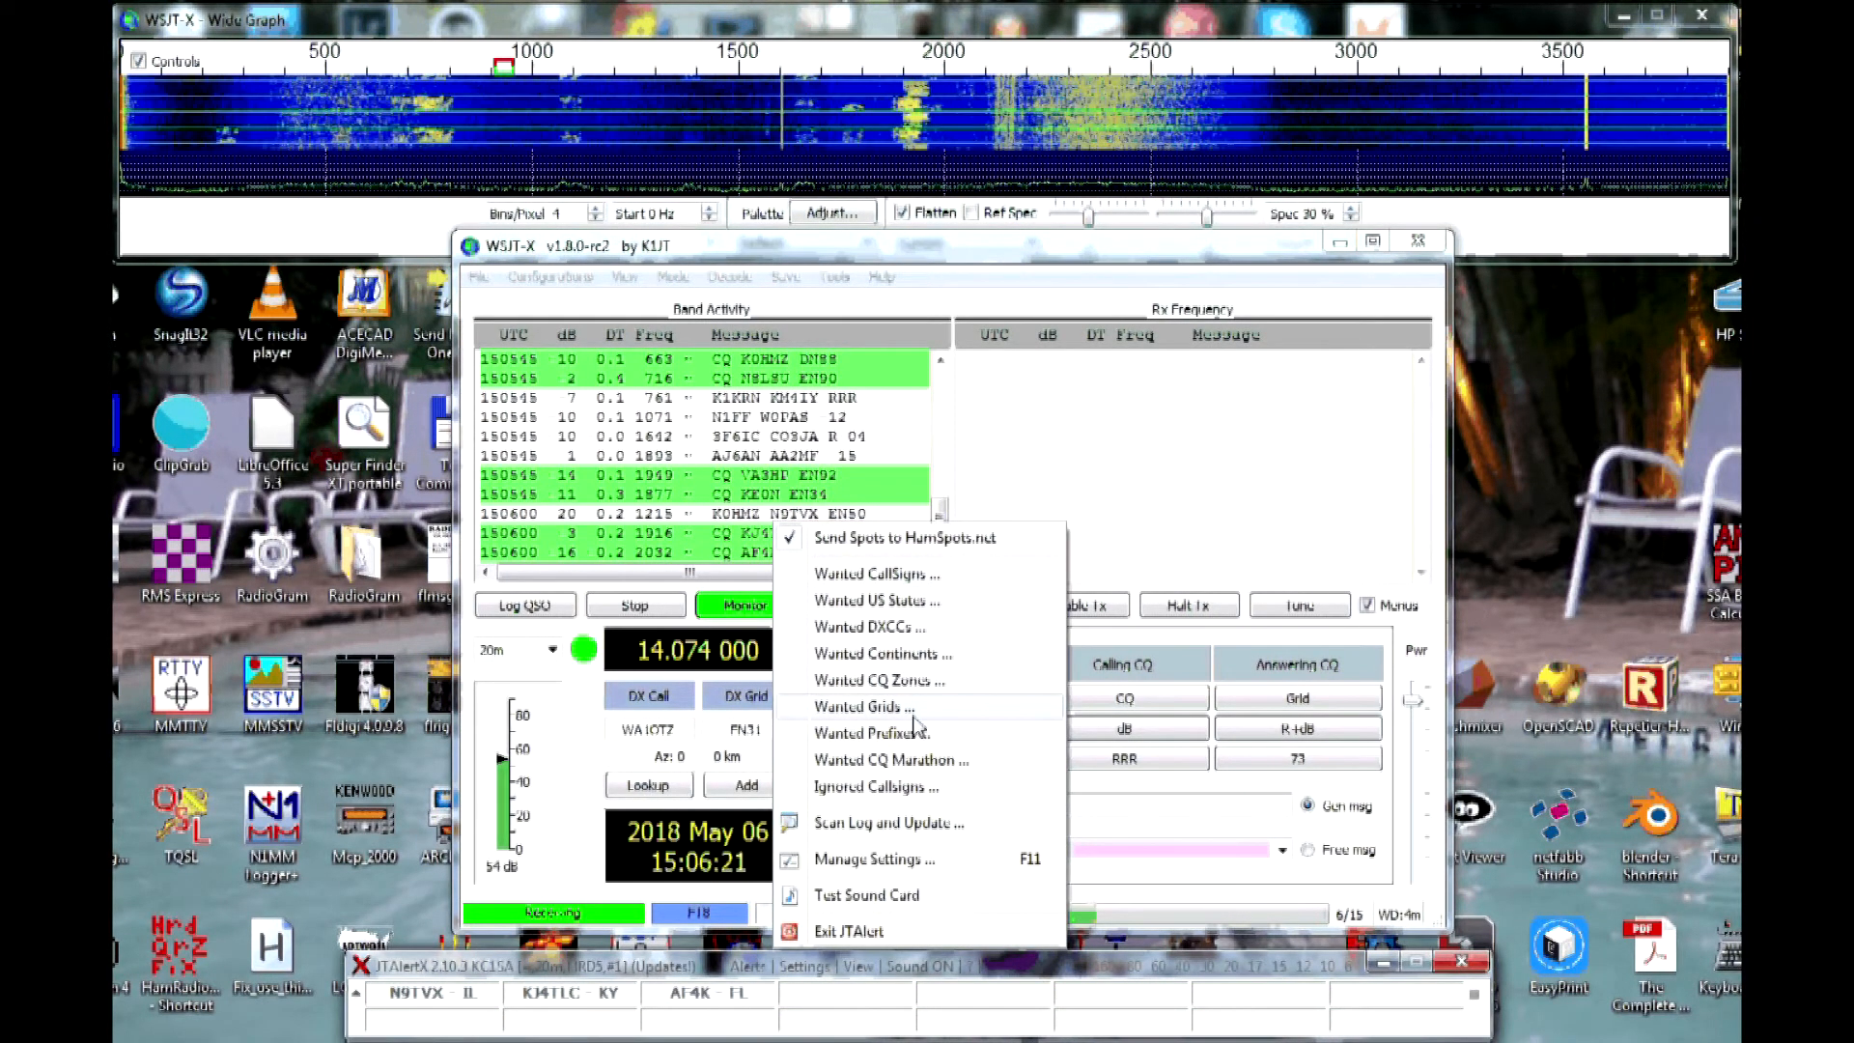
pyautogui.click(915, 581)
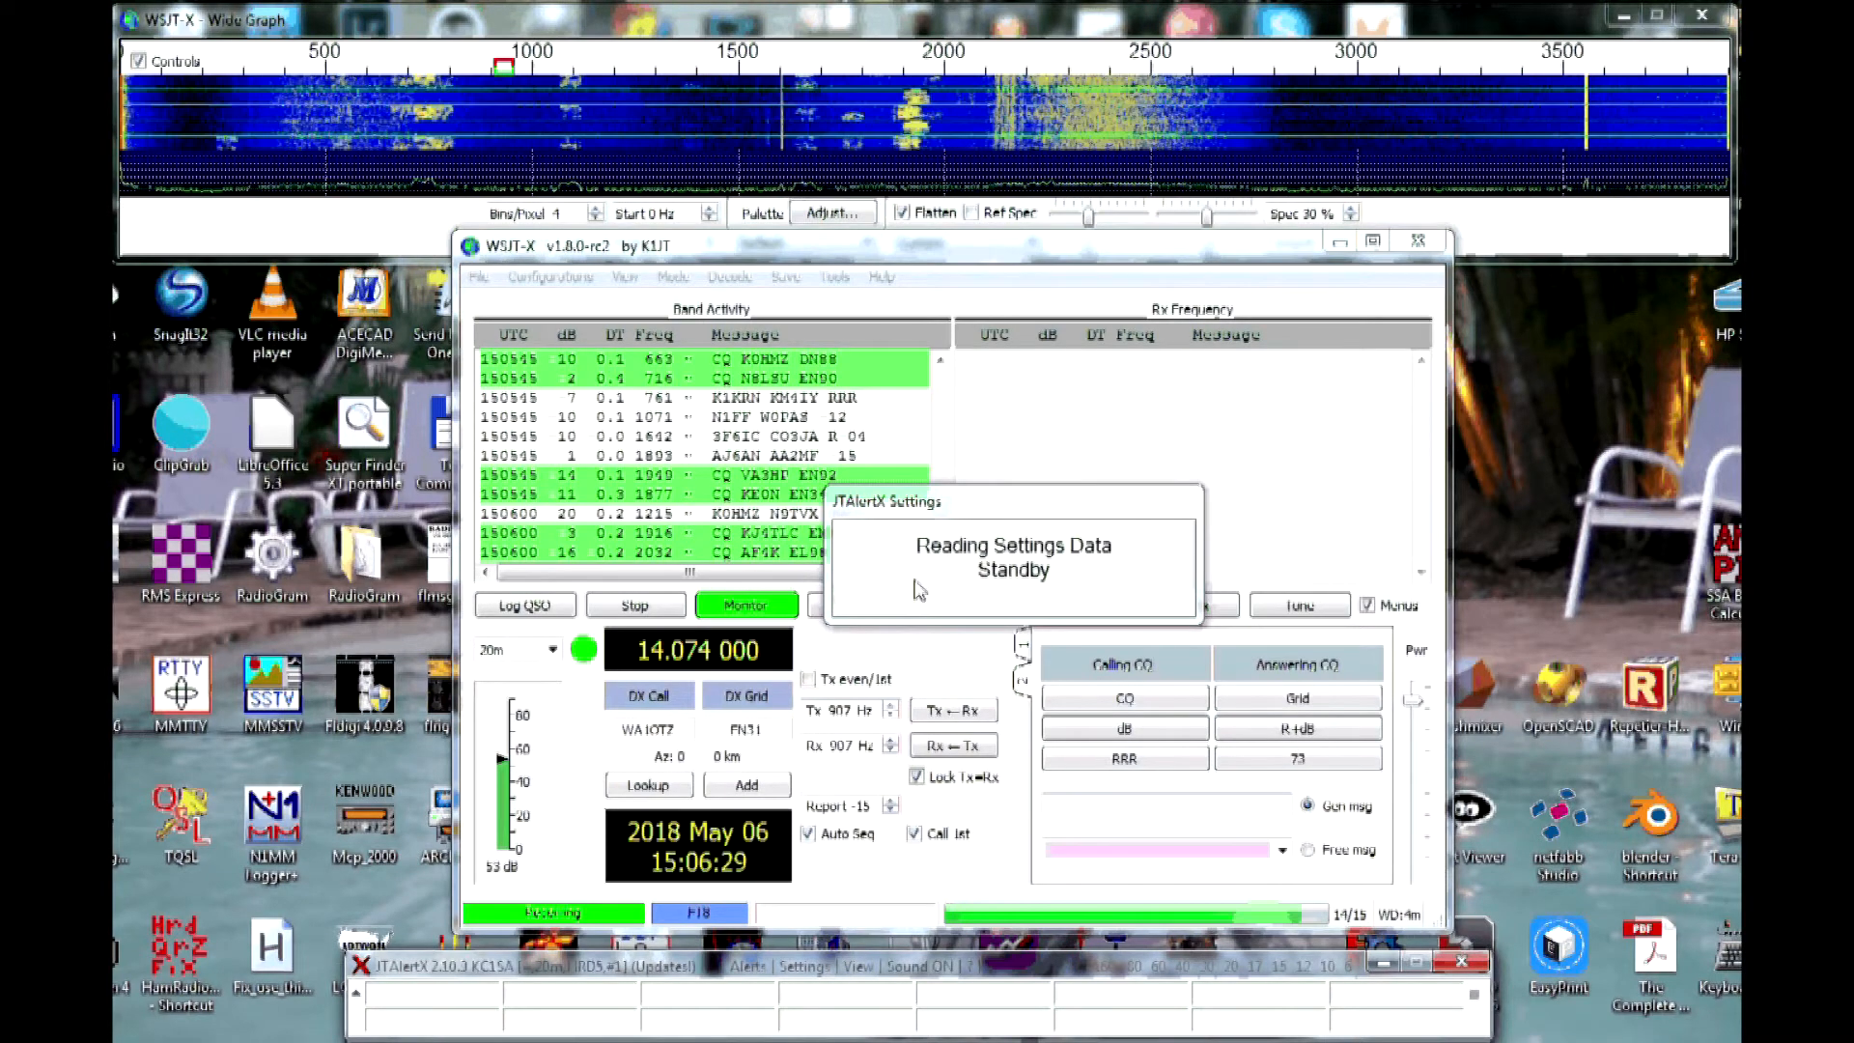
pyautogui.click(463, 348)
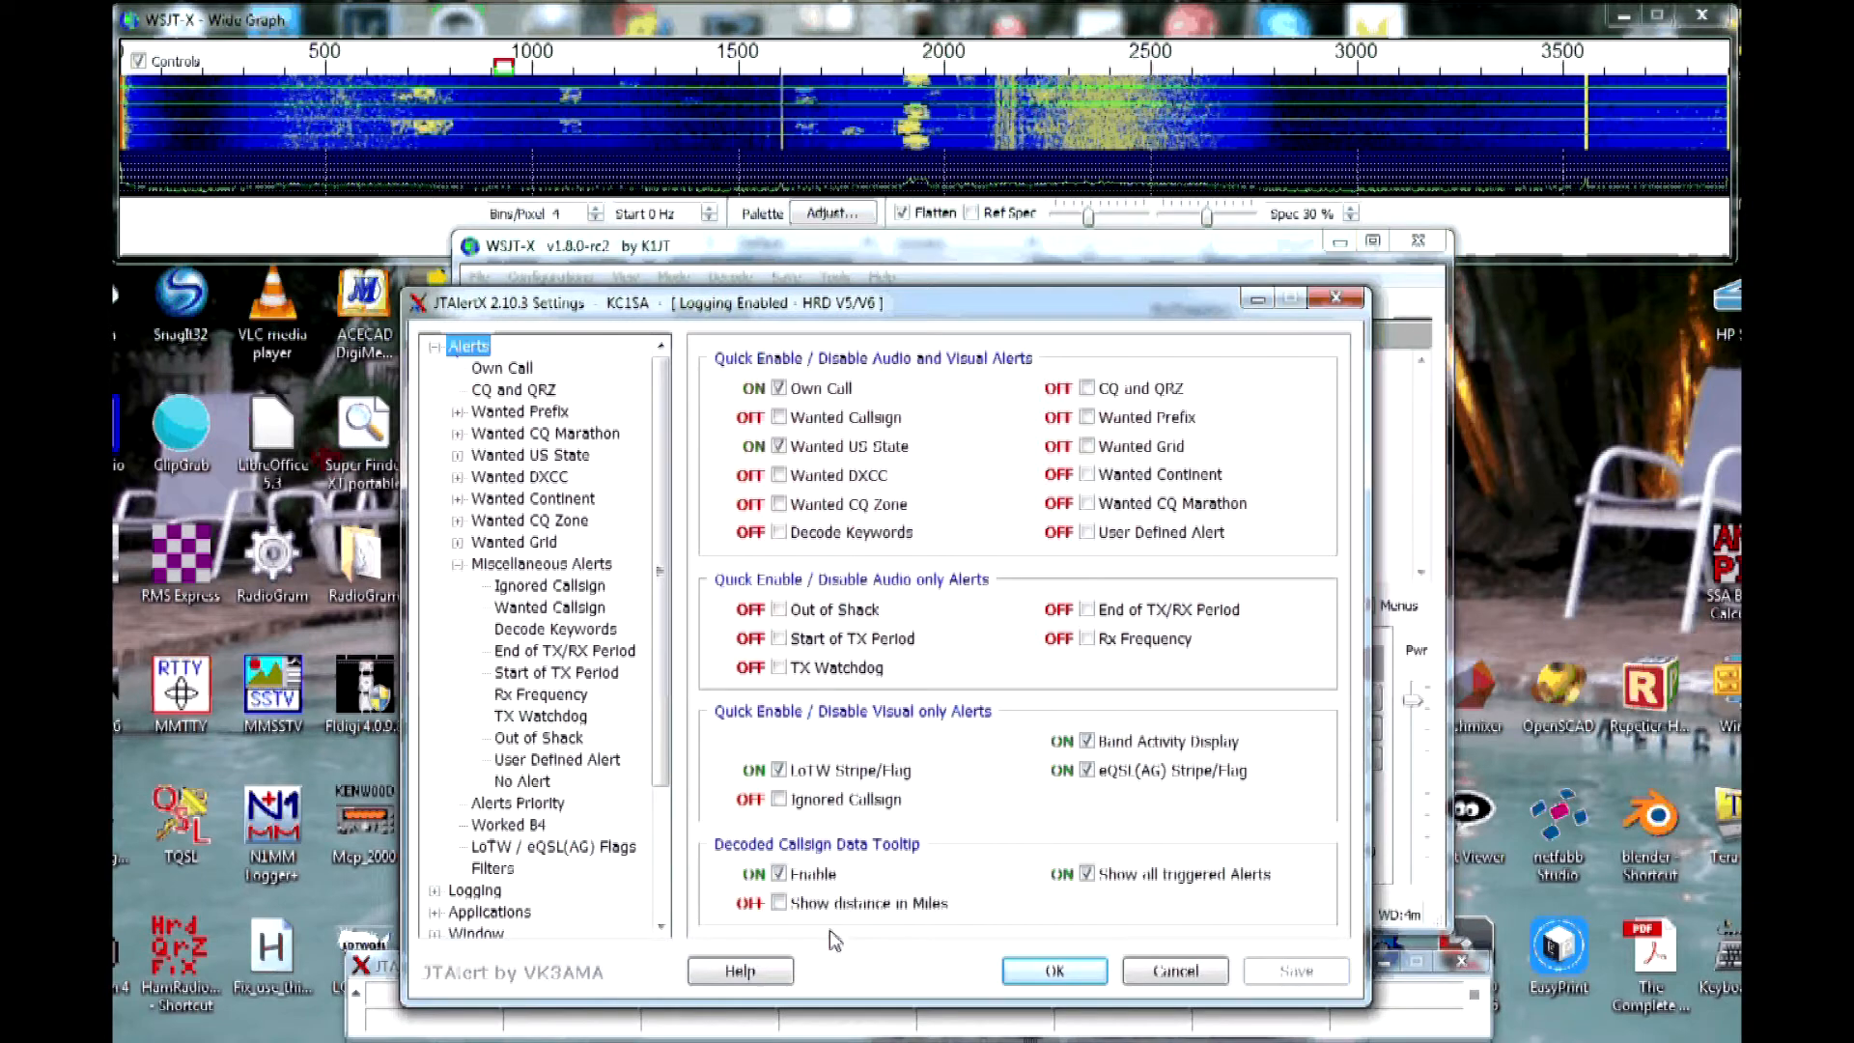
pyautogui.click(506, 369)
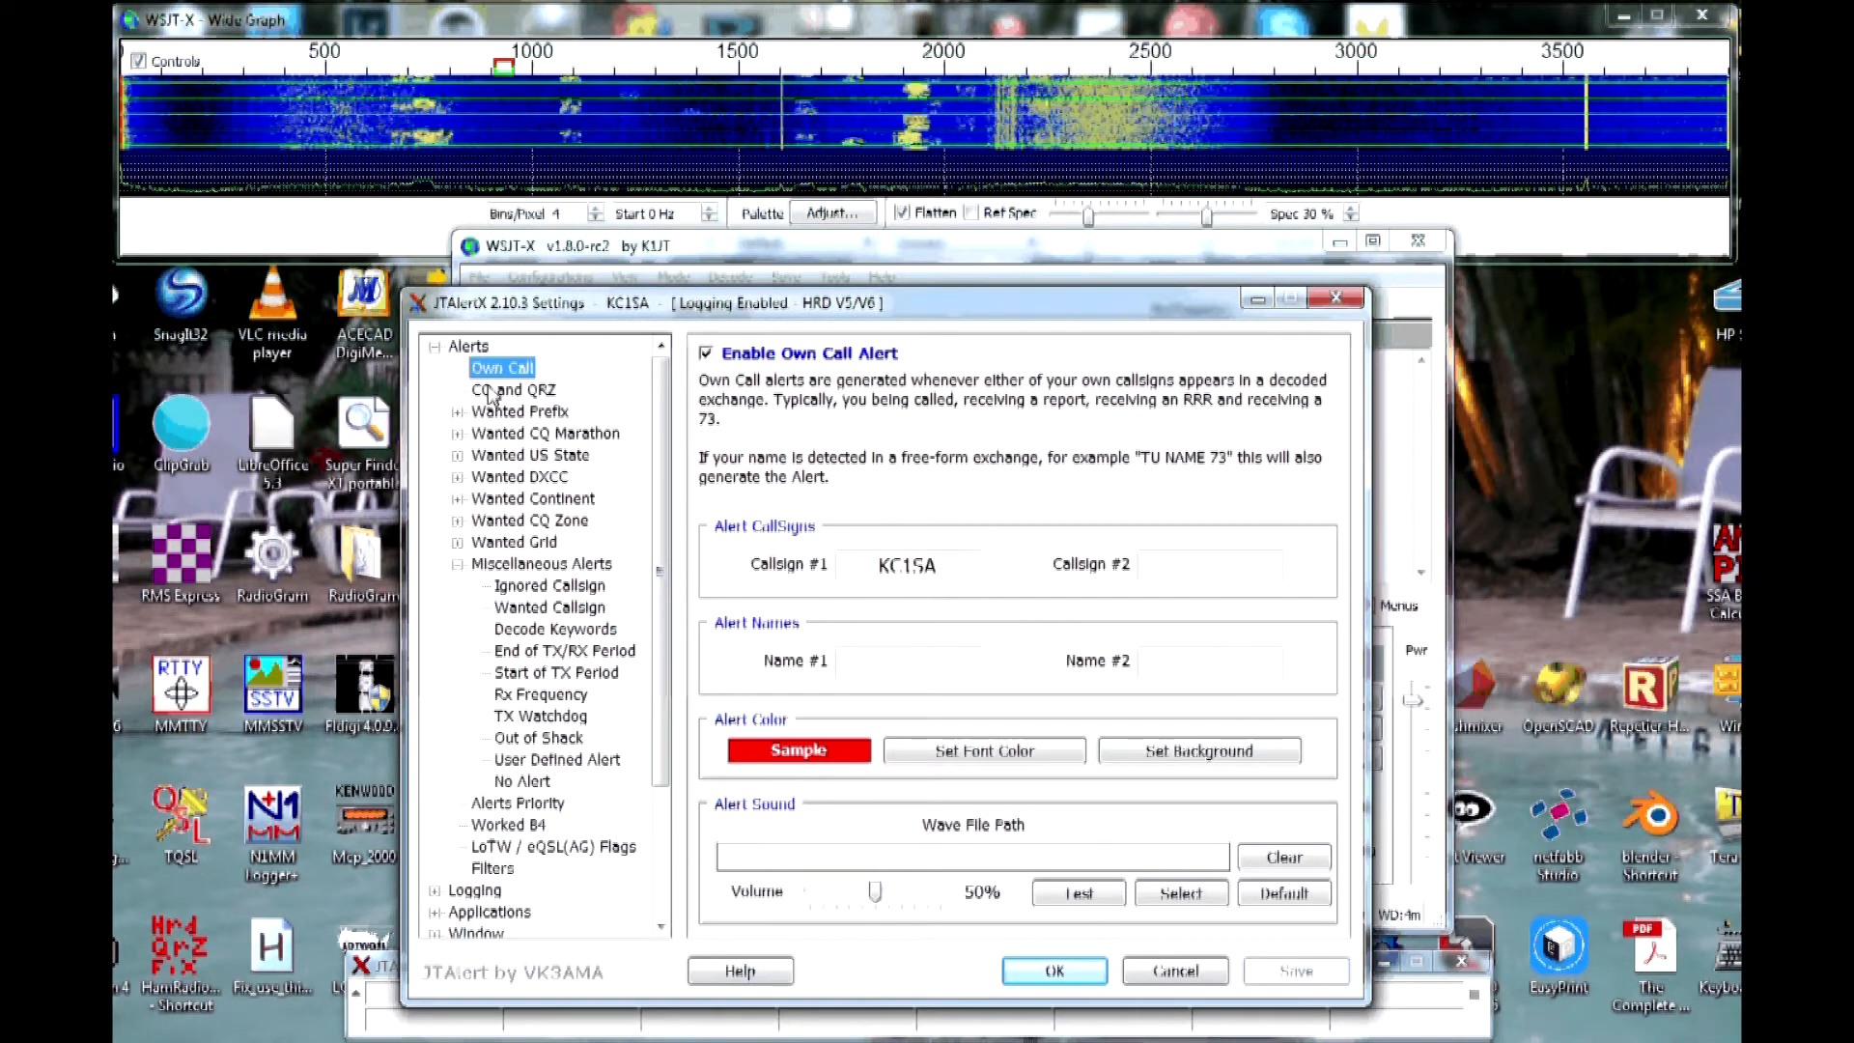
pyautogui.click(495, 391)
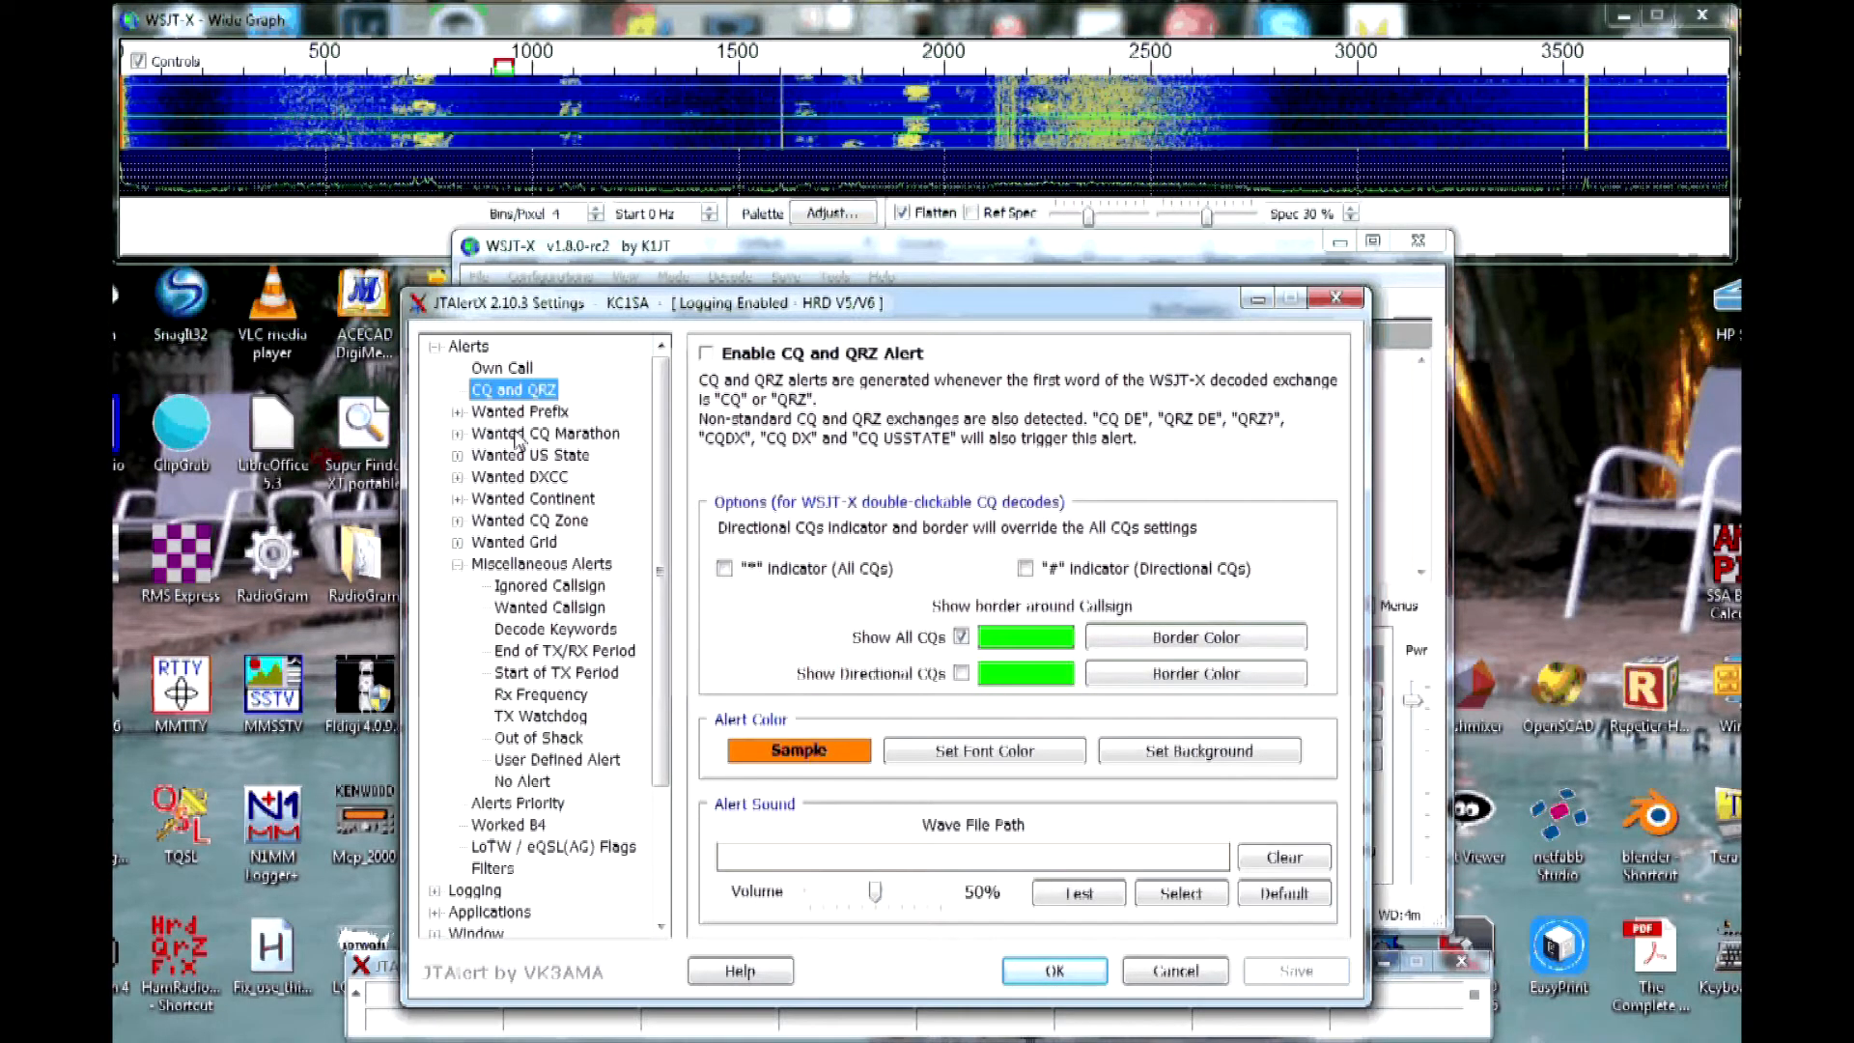
# Review the Wanted US State and Wanted DXCC alert settings, including the Any Band state list and the Individual Bands entity list.
pyautogui.doubleClick(475, 458)
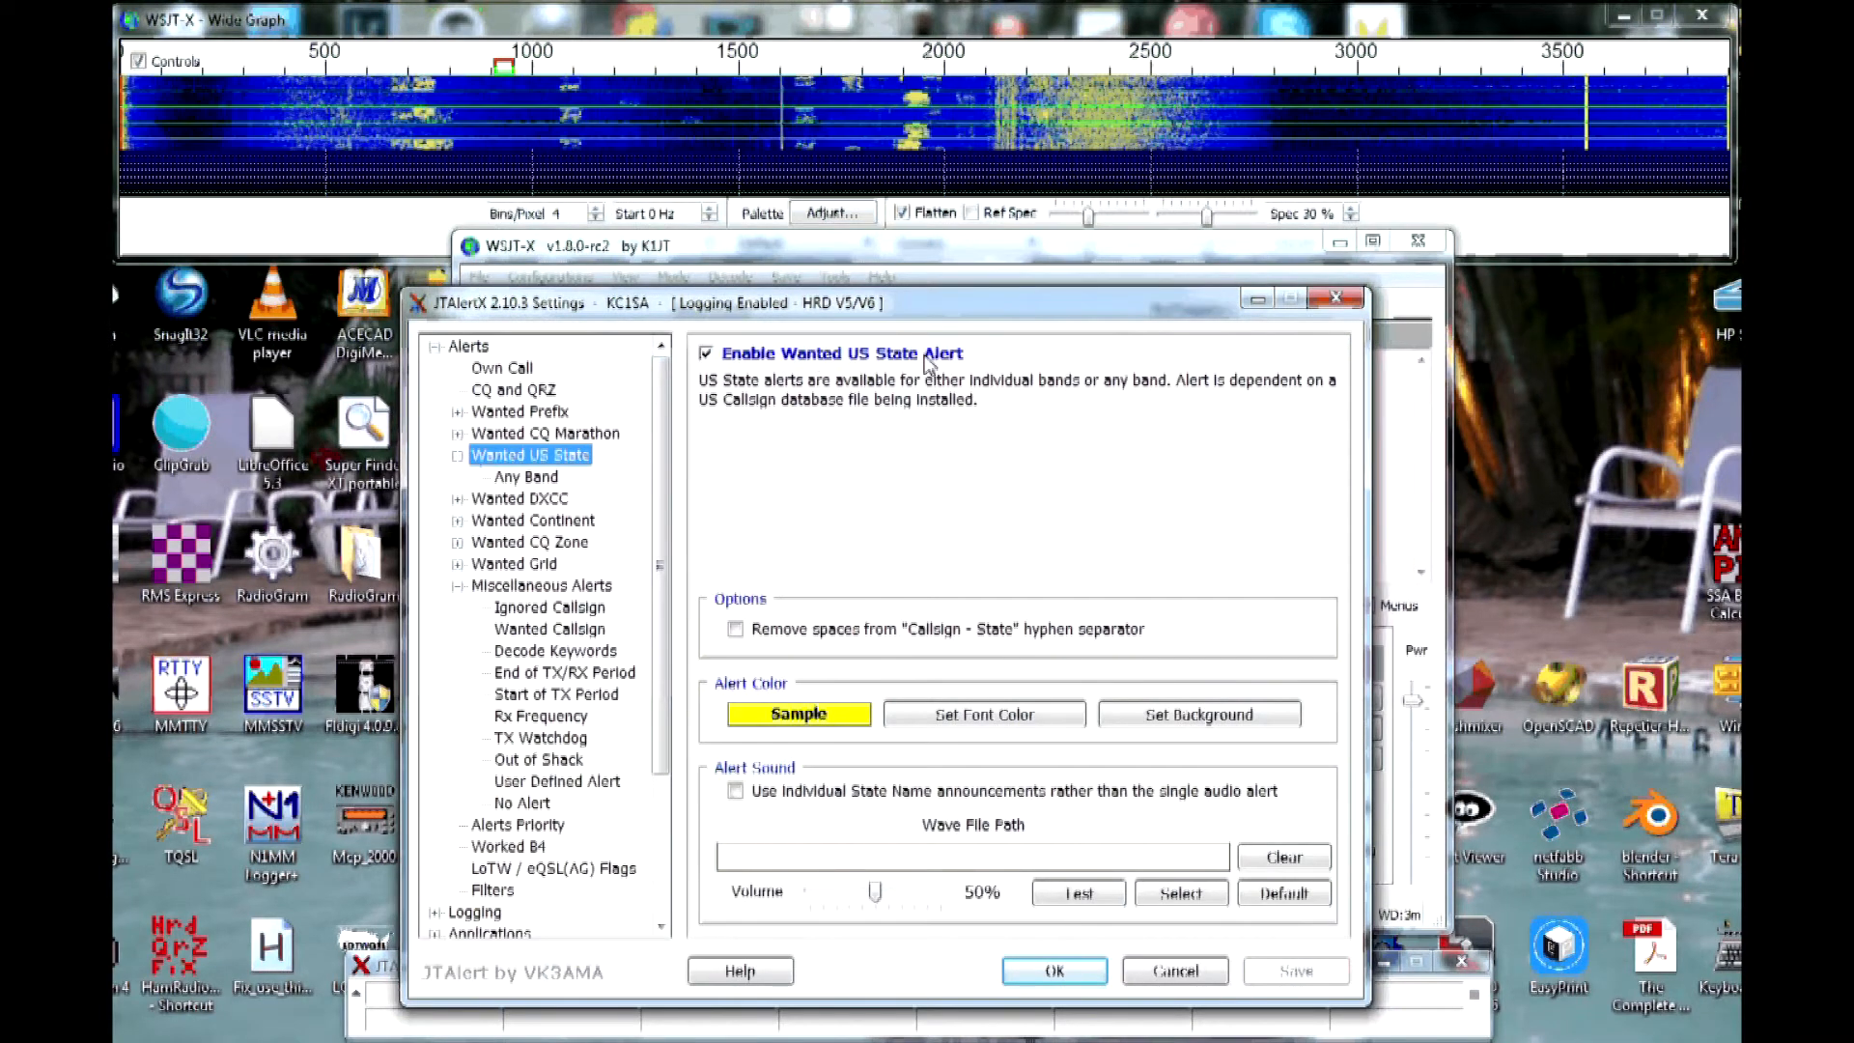
pyautogui.click(522, 477)
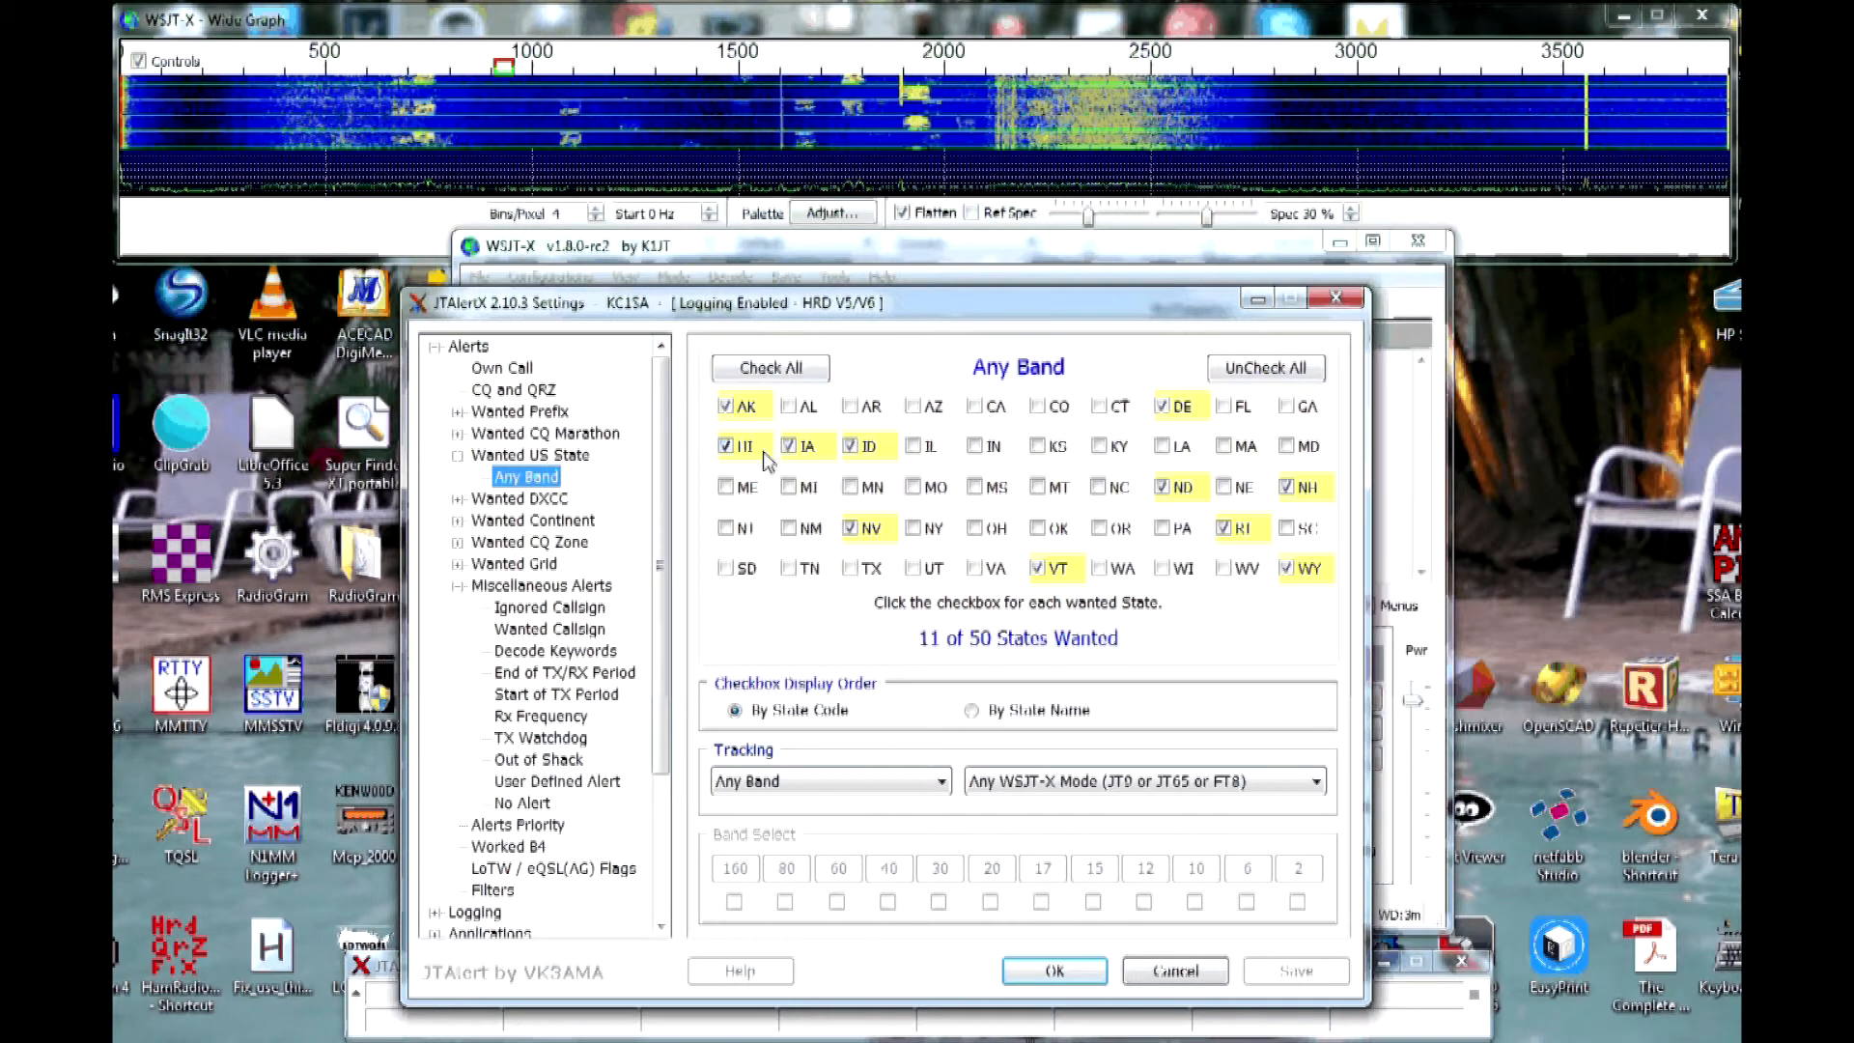
pyautogui.click(541, 498)
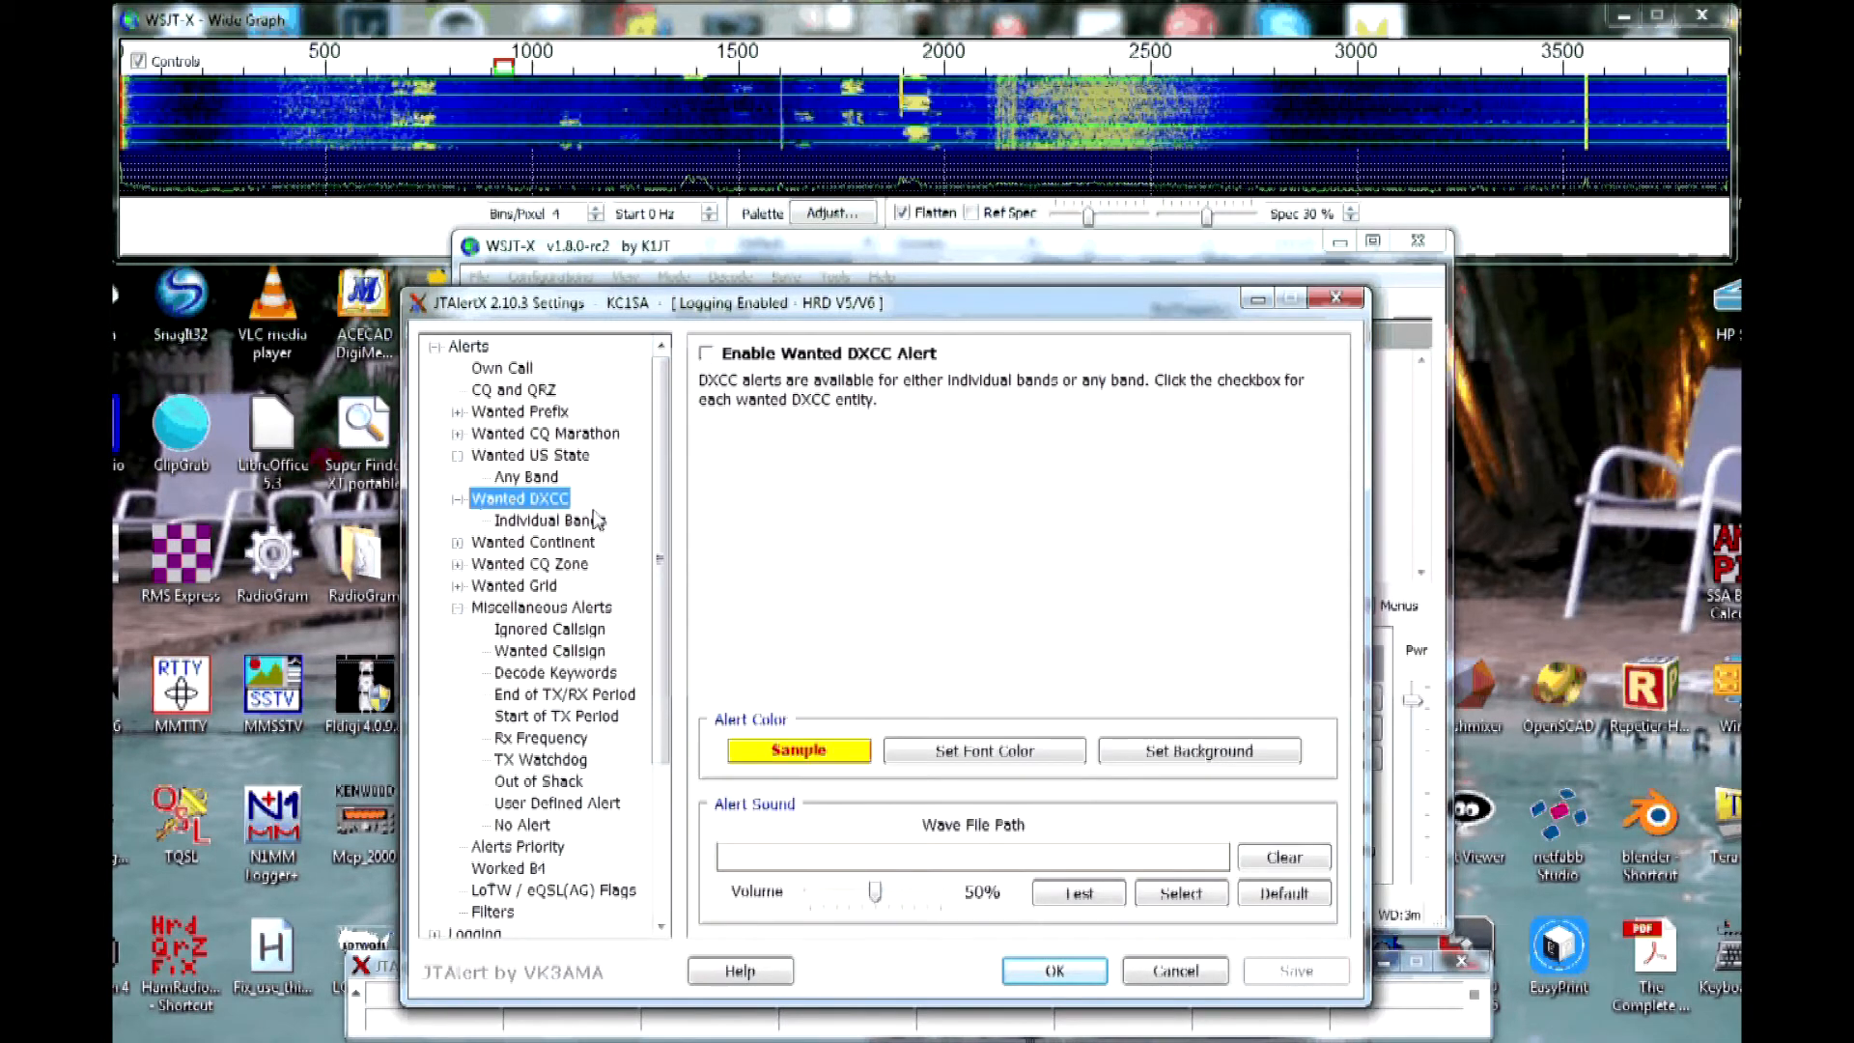
pyautogui.click(550, 520)
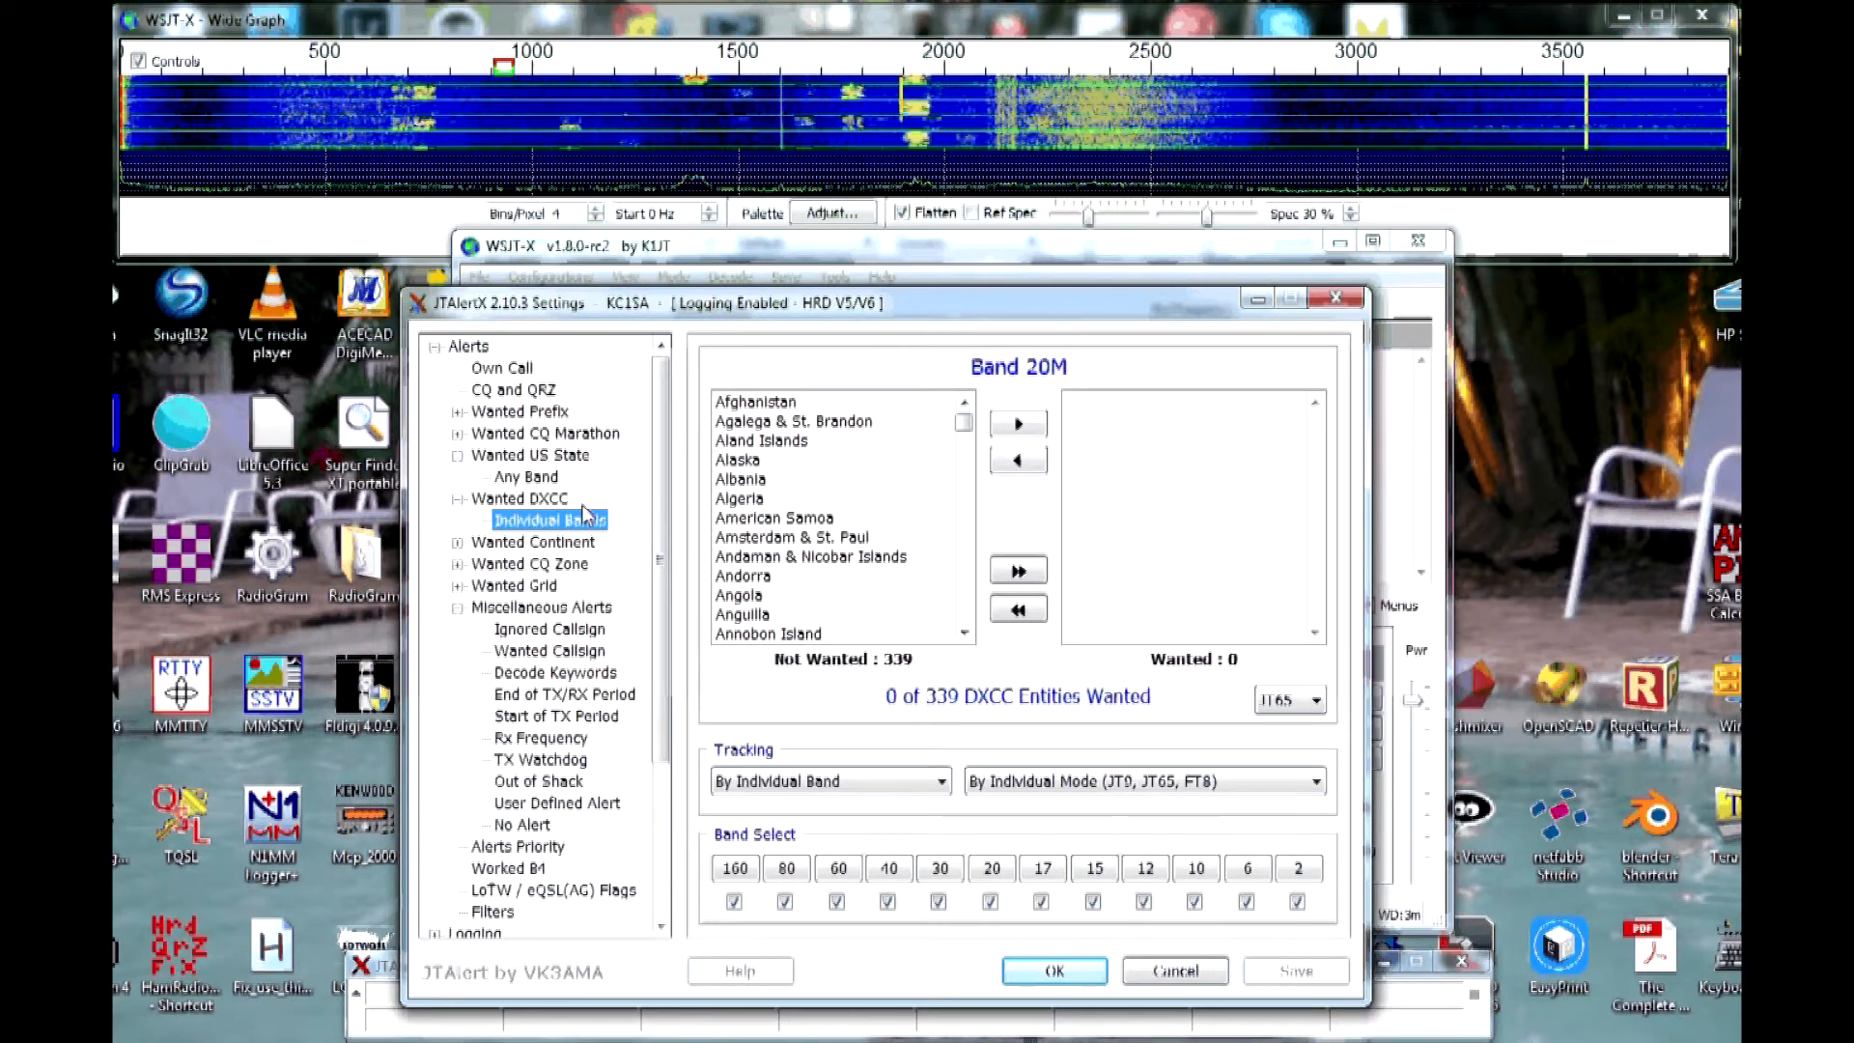
pyautogui.click(501, 499)
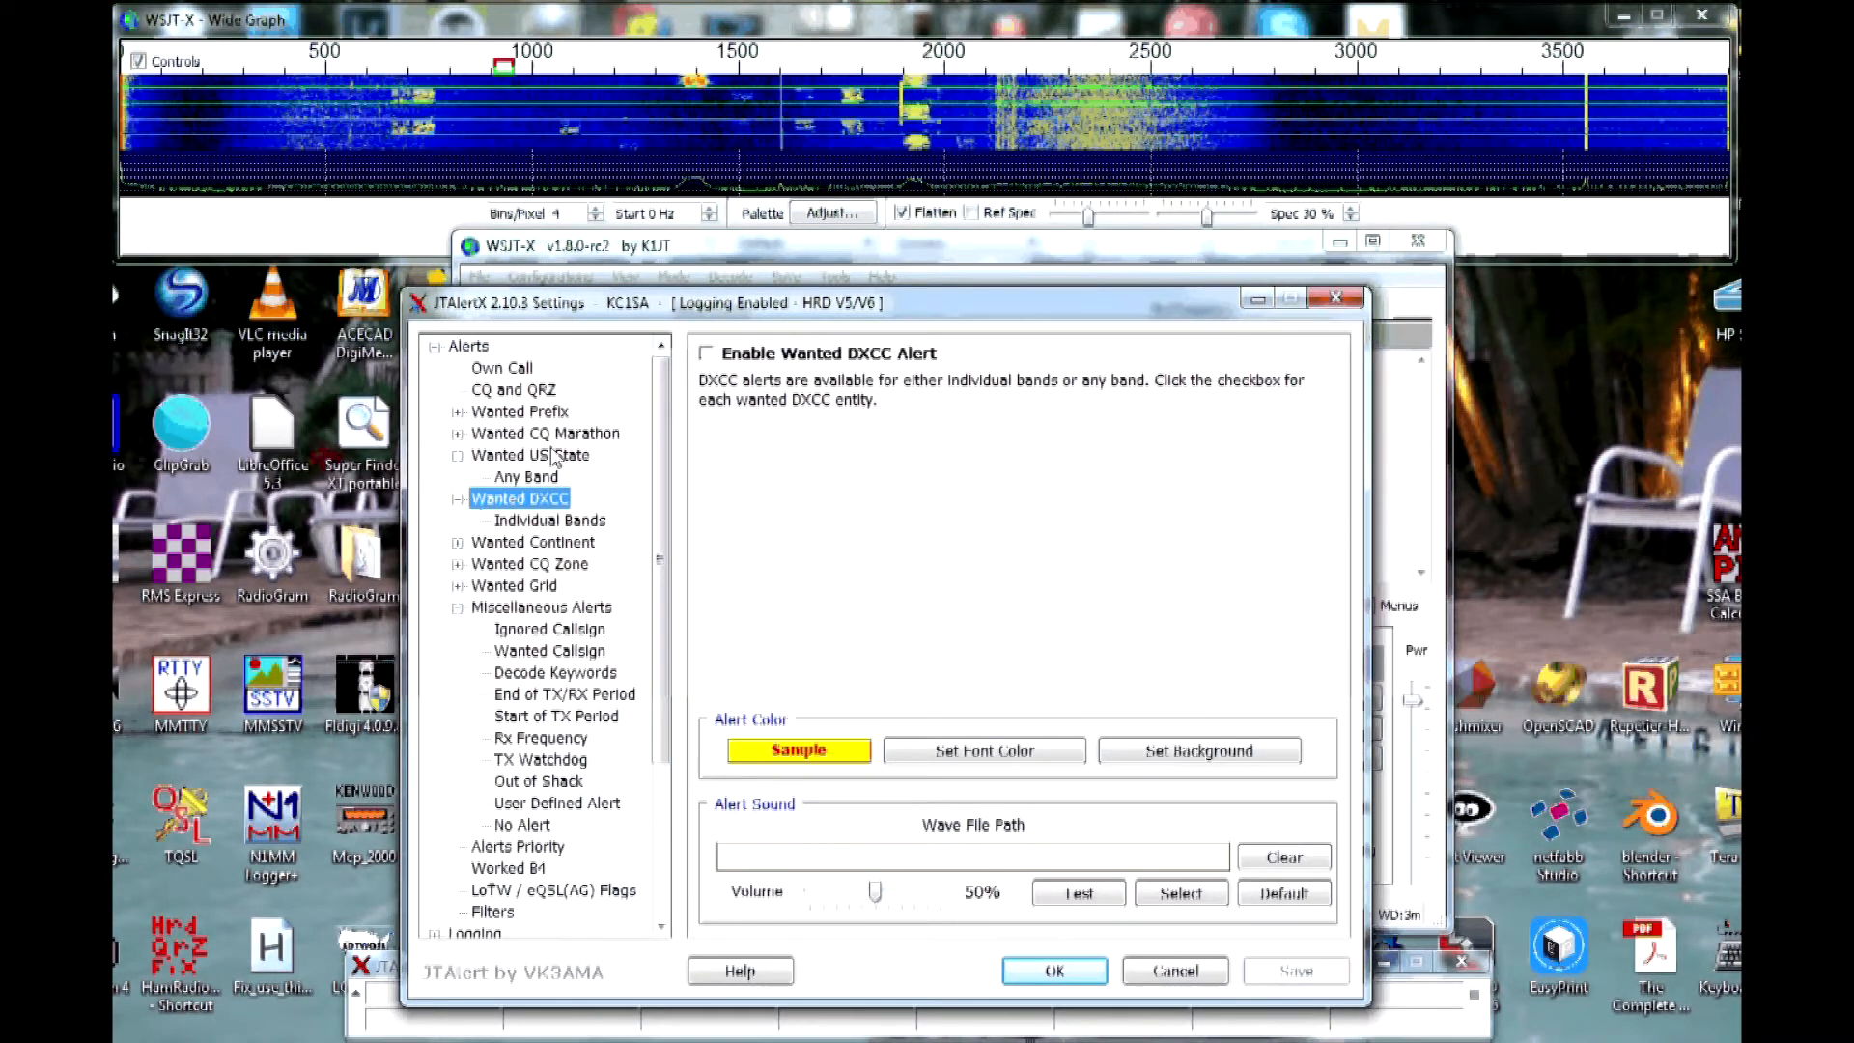
pyautogui.click(554, 455)
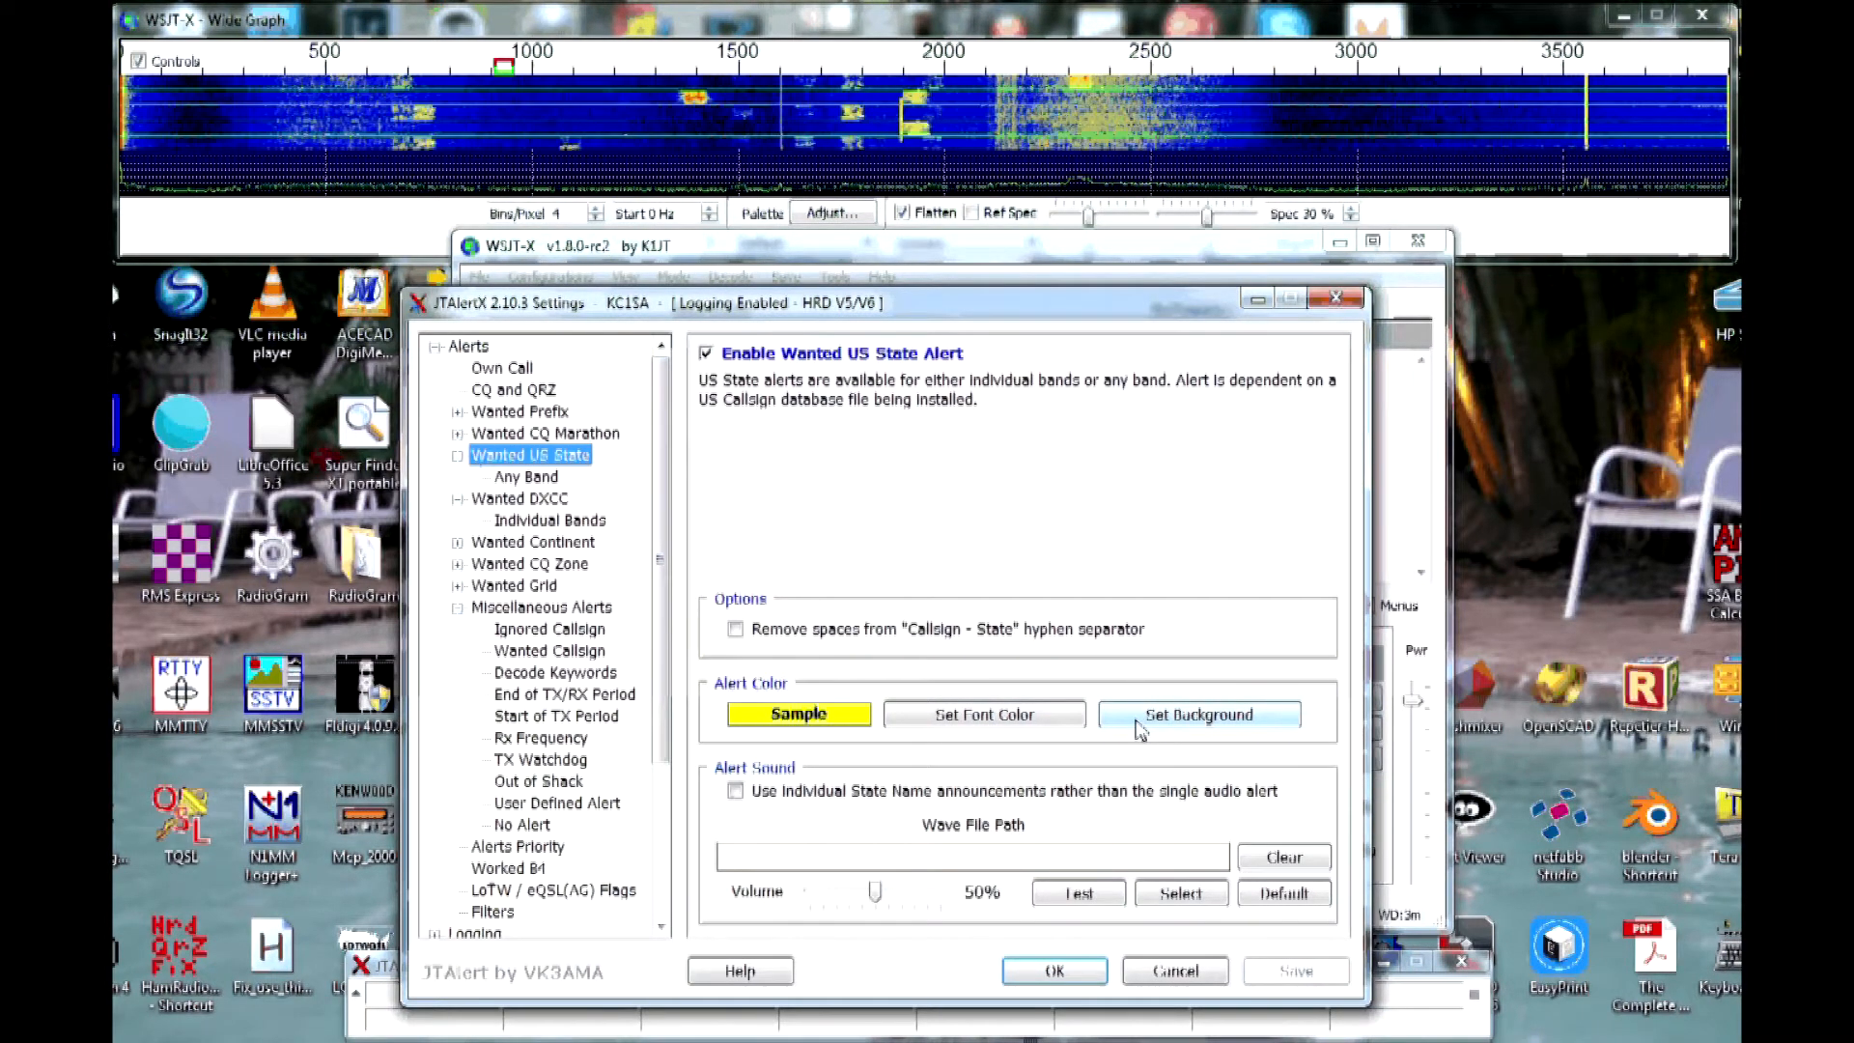
# Go through the miscellaneous alert pages in order, from Ignored Callsign and Wanted Callsign to User Defined Alert and No Alert.
pyautogui.click(546, 631)
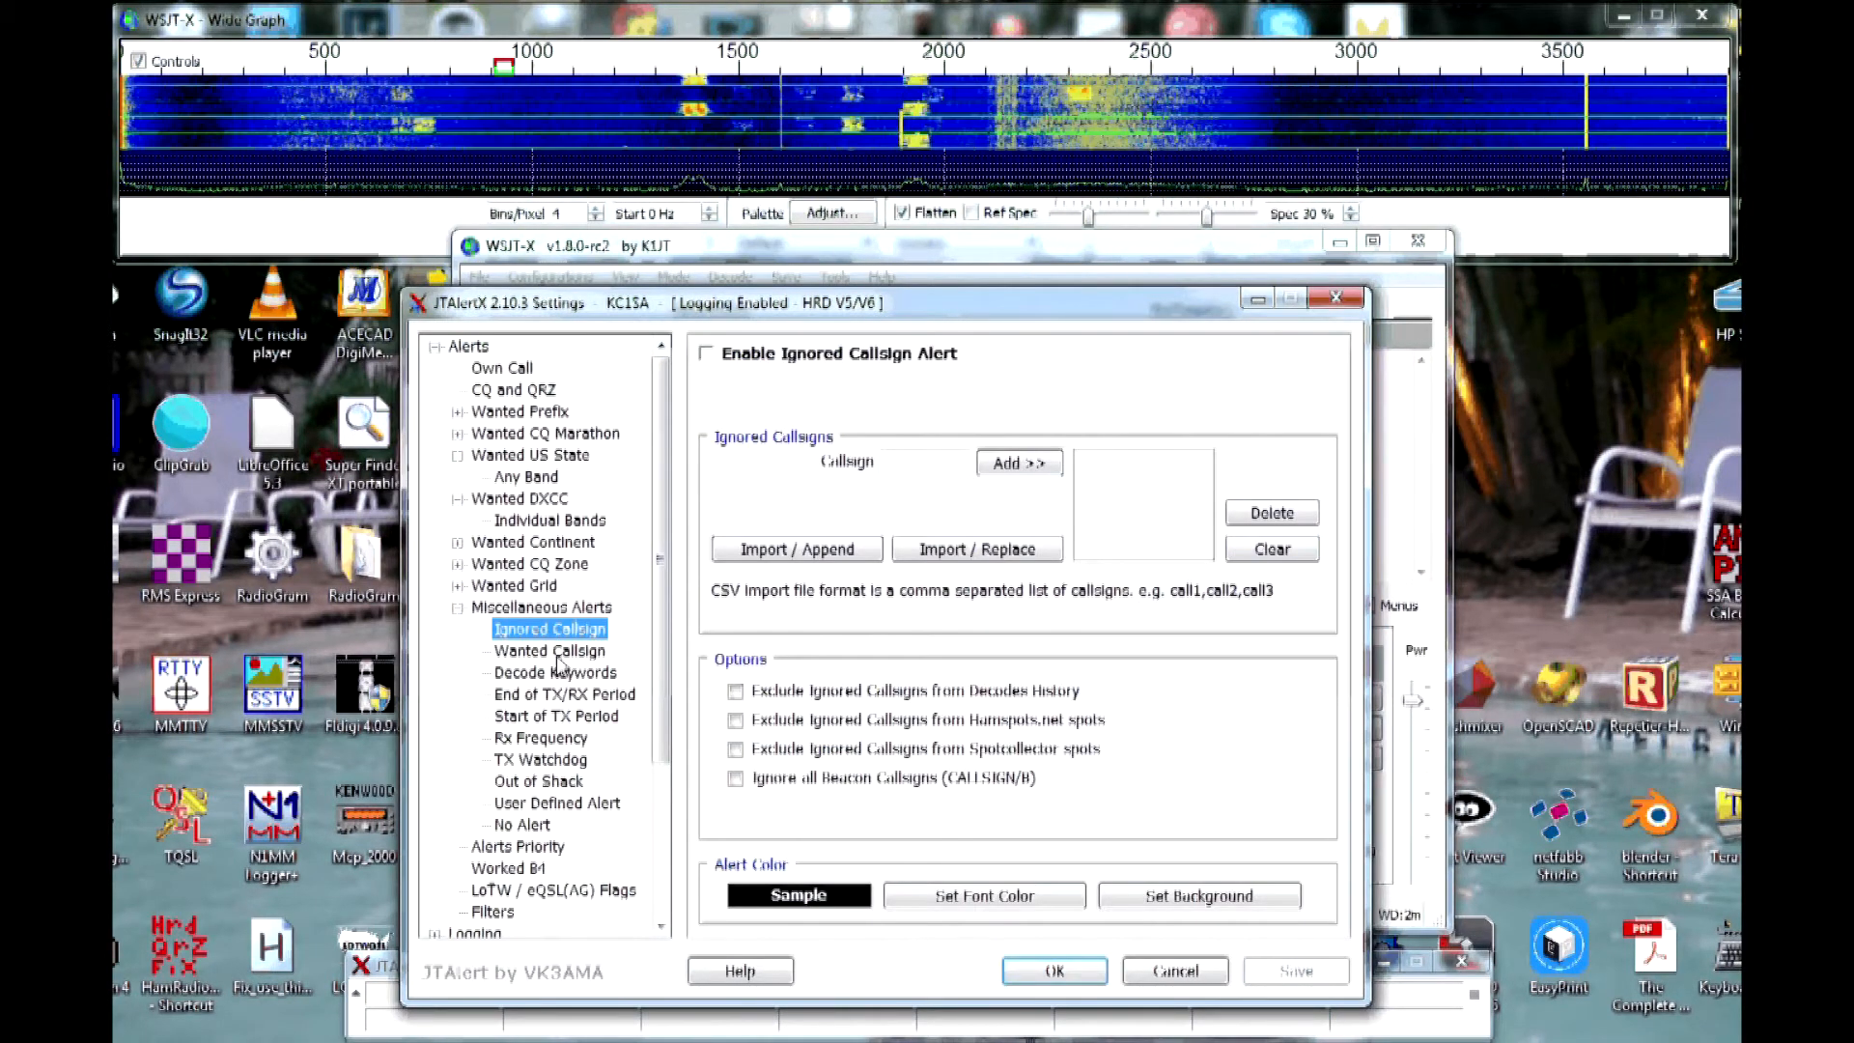
pyautogui.click(553, 652)
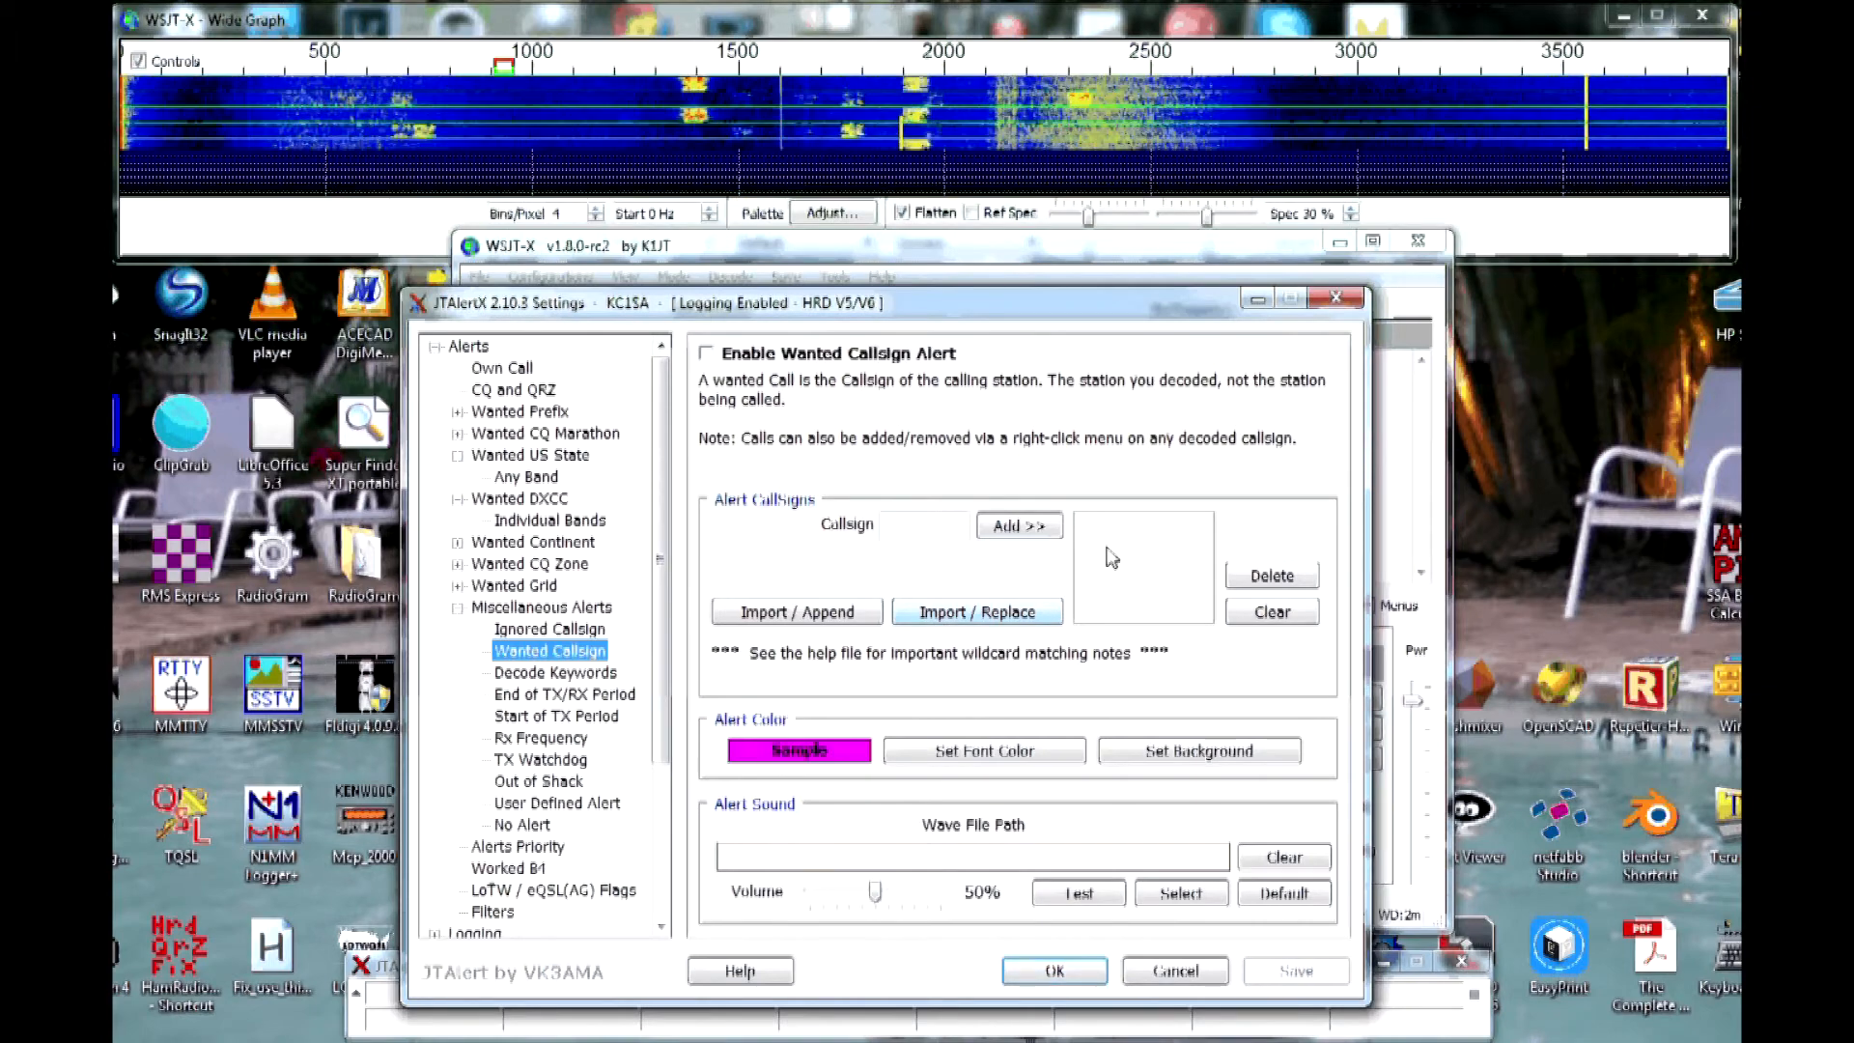
pyautogui.click(554, 673)
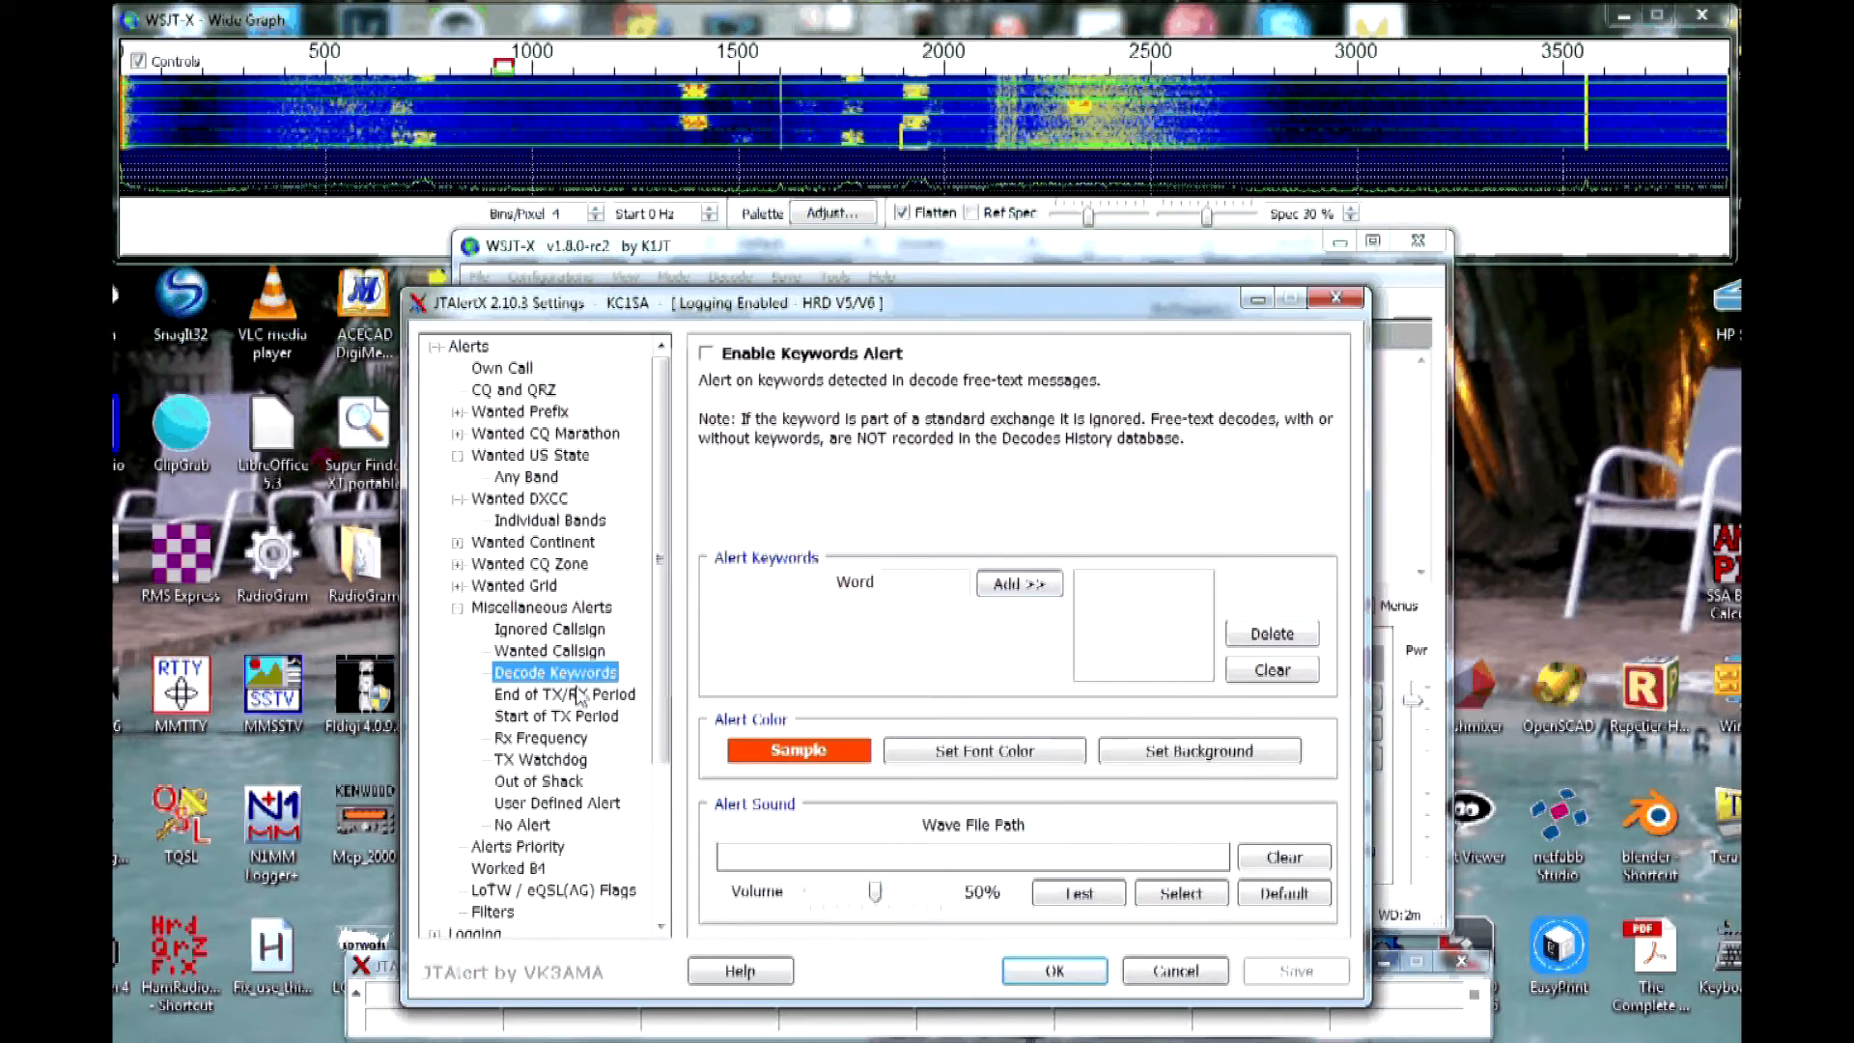
pyautogui.click(577, 695)
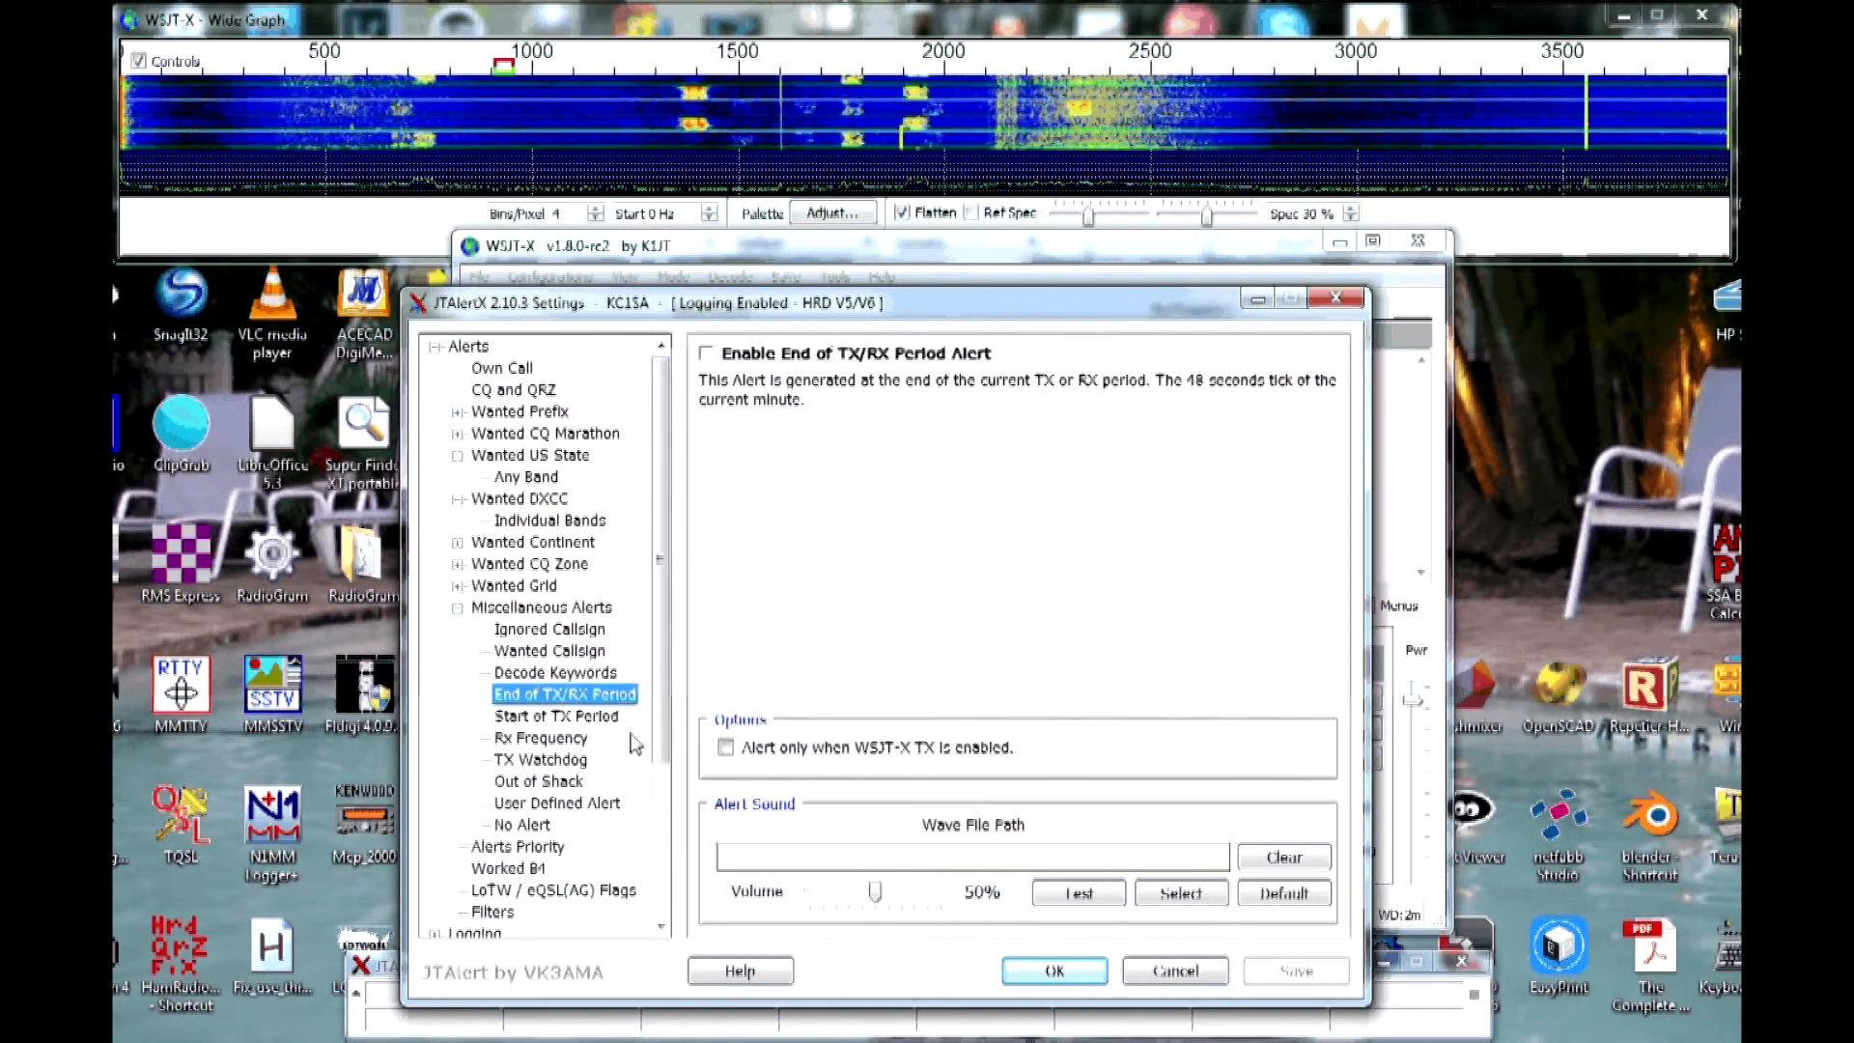
pyautogui.click(575, 716)
pyautogui.click(559, 738)
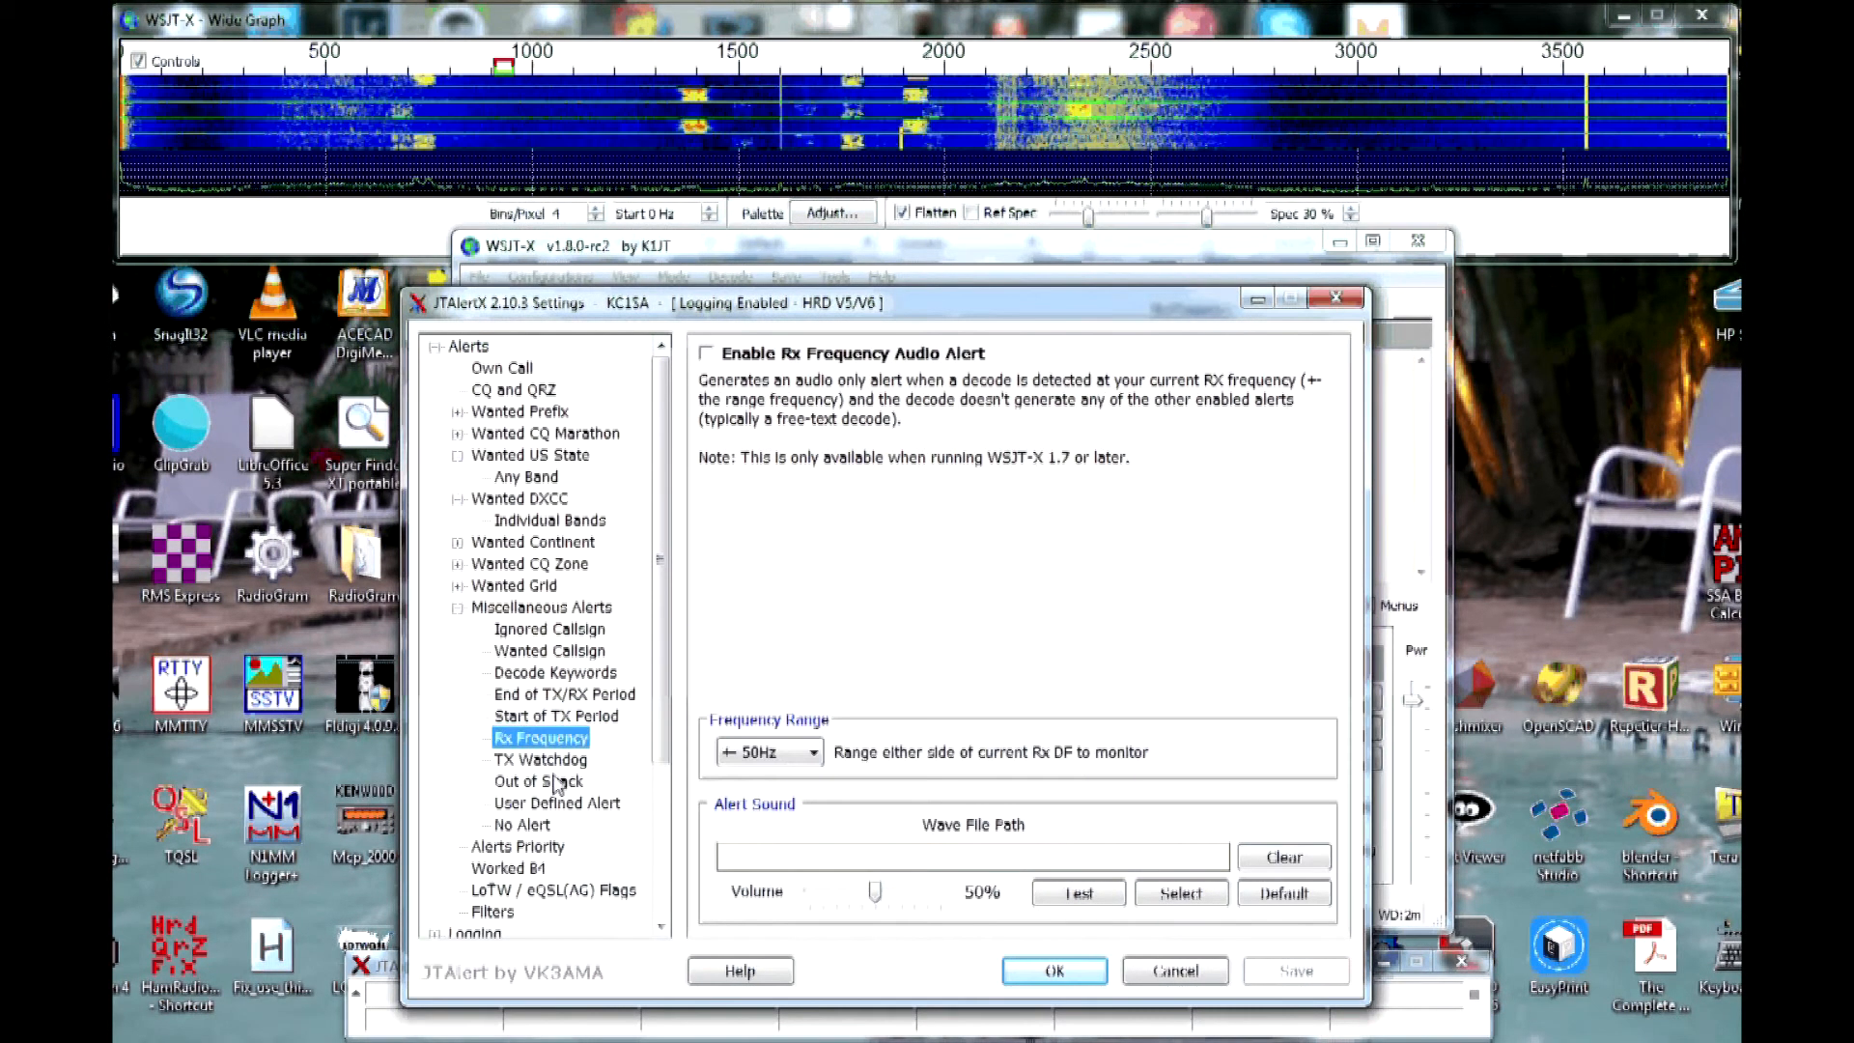
pyautogui.click(555, 762)
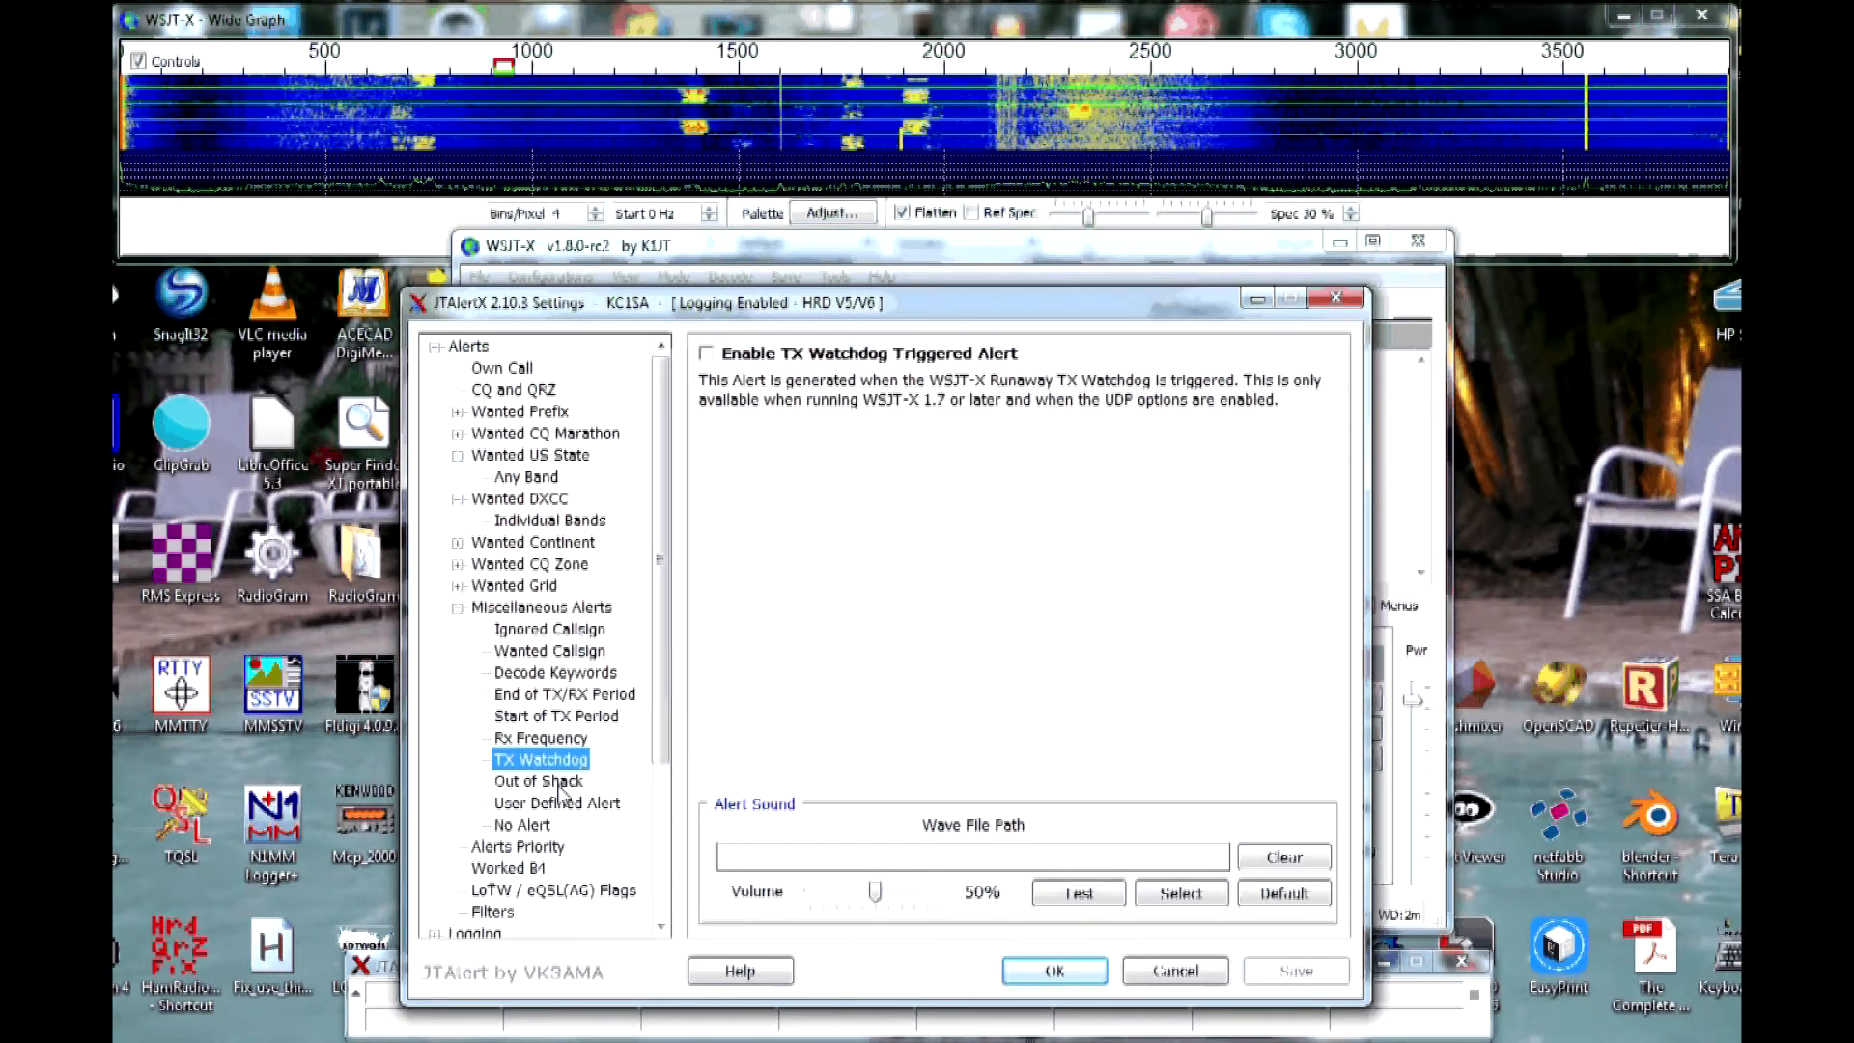
pyautogui.click(560, 784)
pyautogui.click(520, 805)
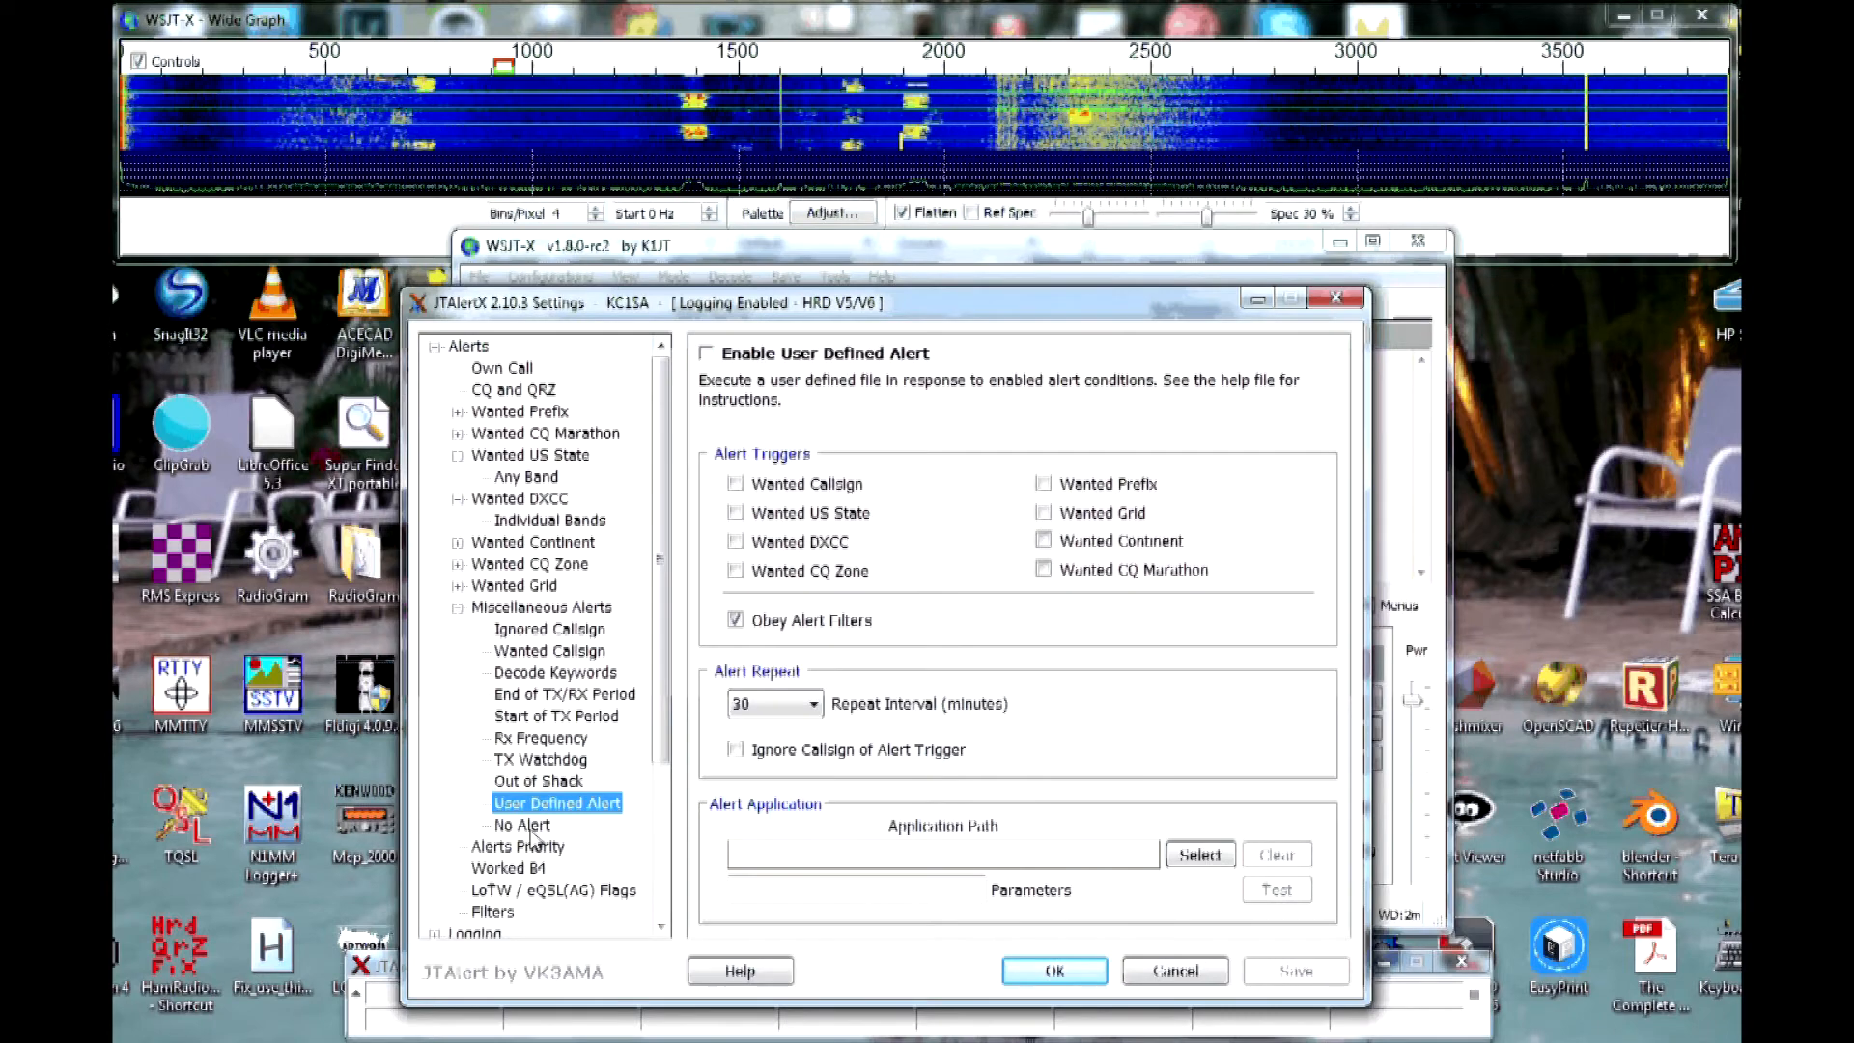
pyautogui.click(526, 827)
# Review the Alerts Priority order, Worked B4 options, LoTW / eQSL(AG) Flags and alert Filters pages.
pyautogui.click(512, 847)
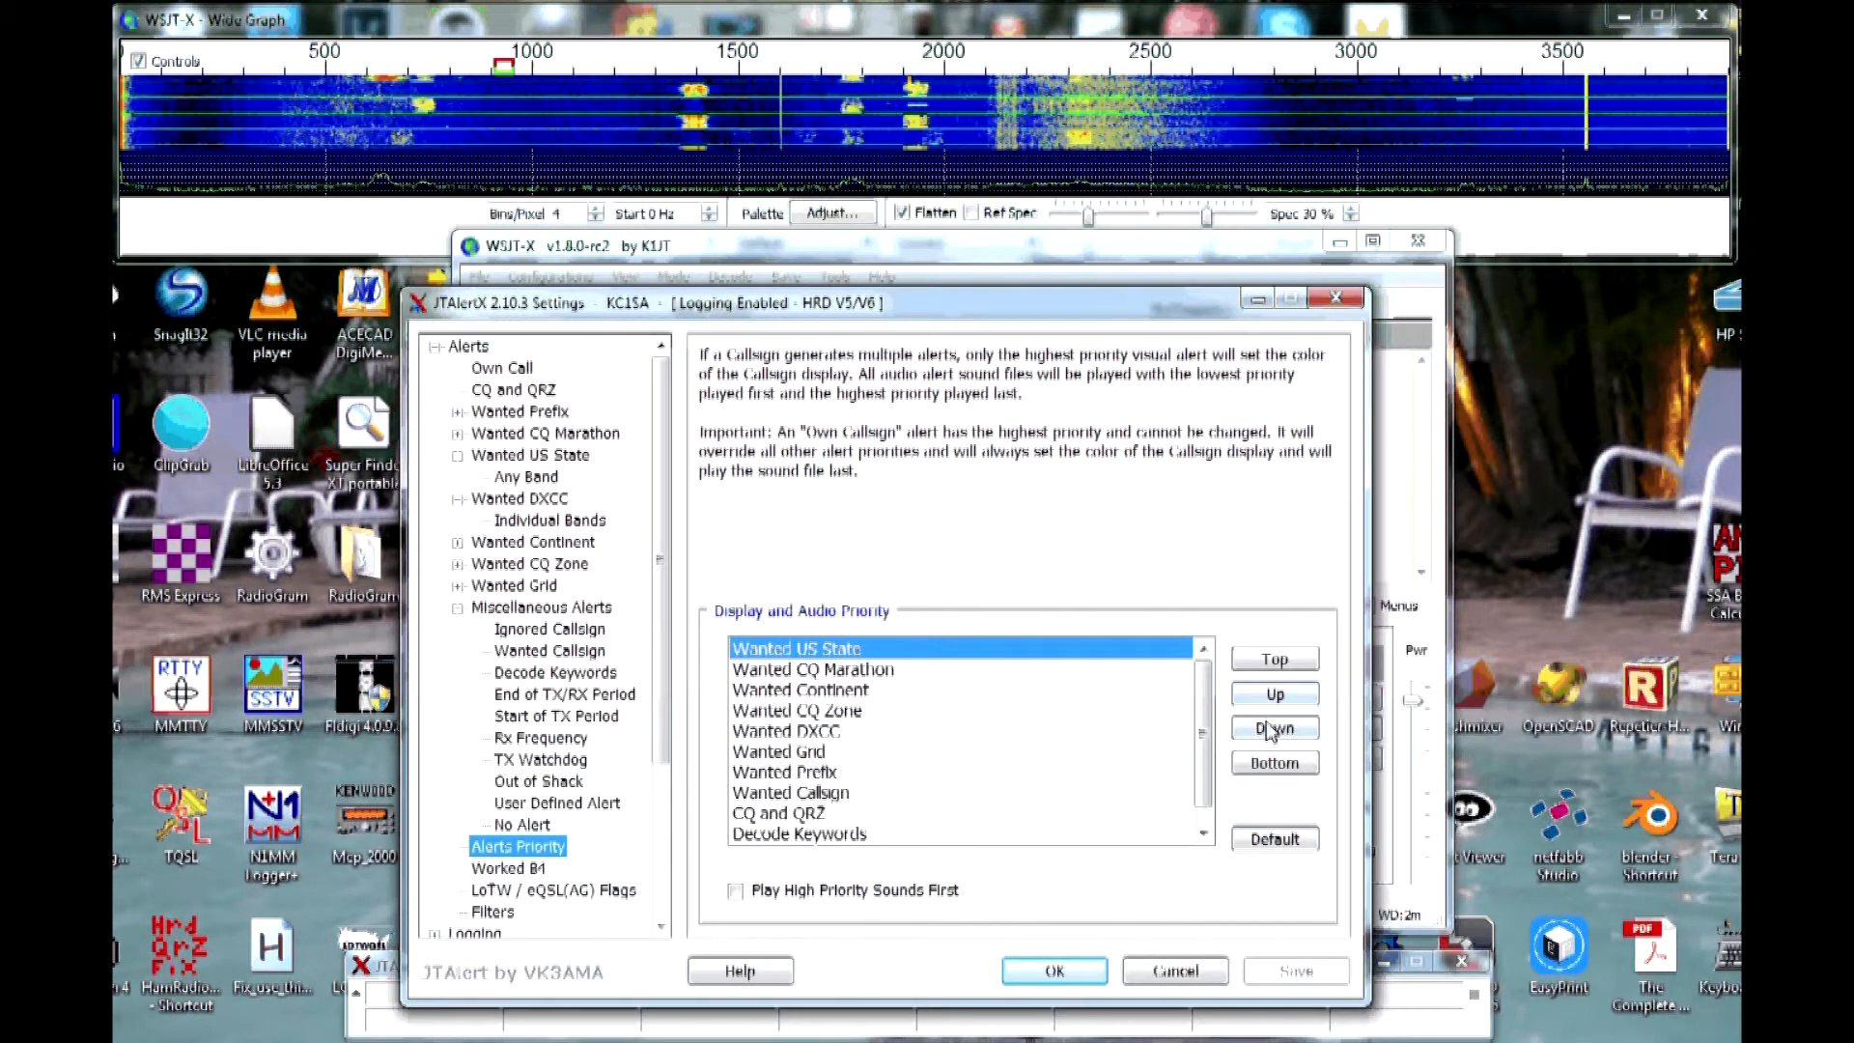
pyautogui.click(508, 868)
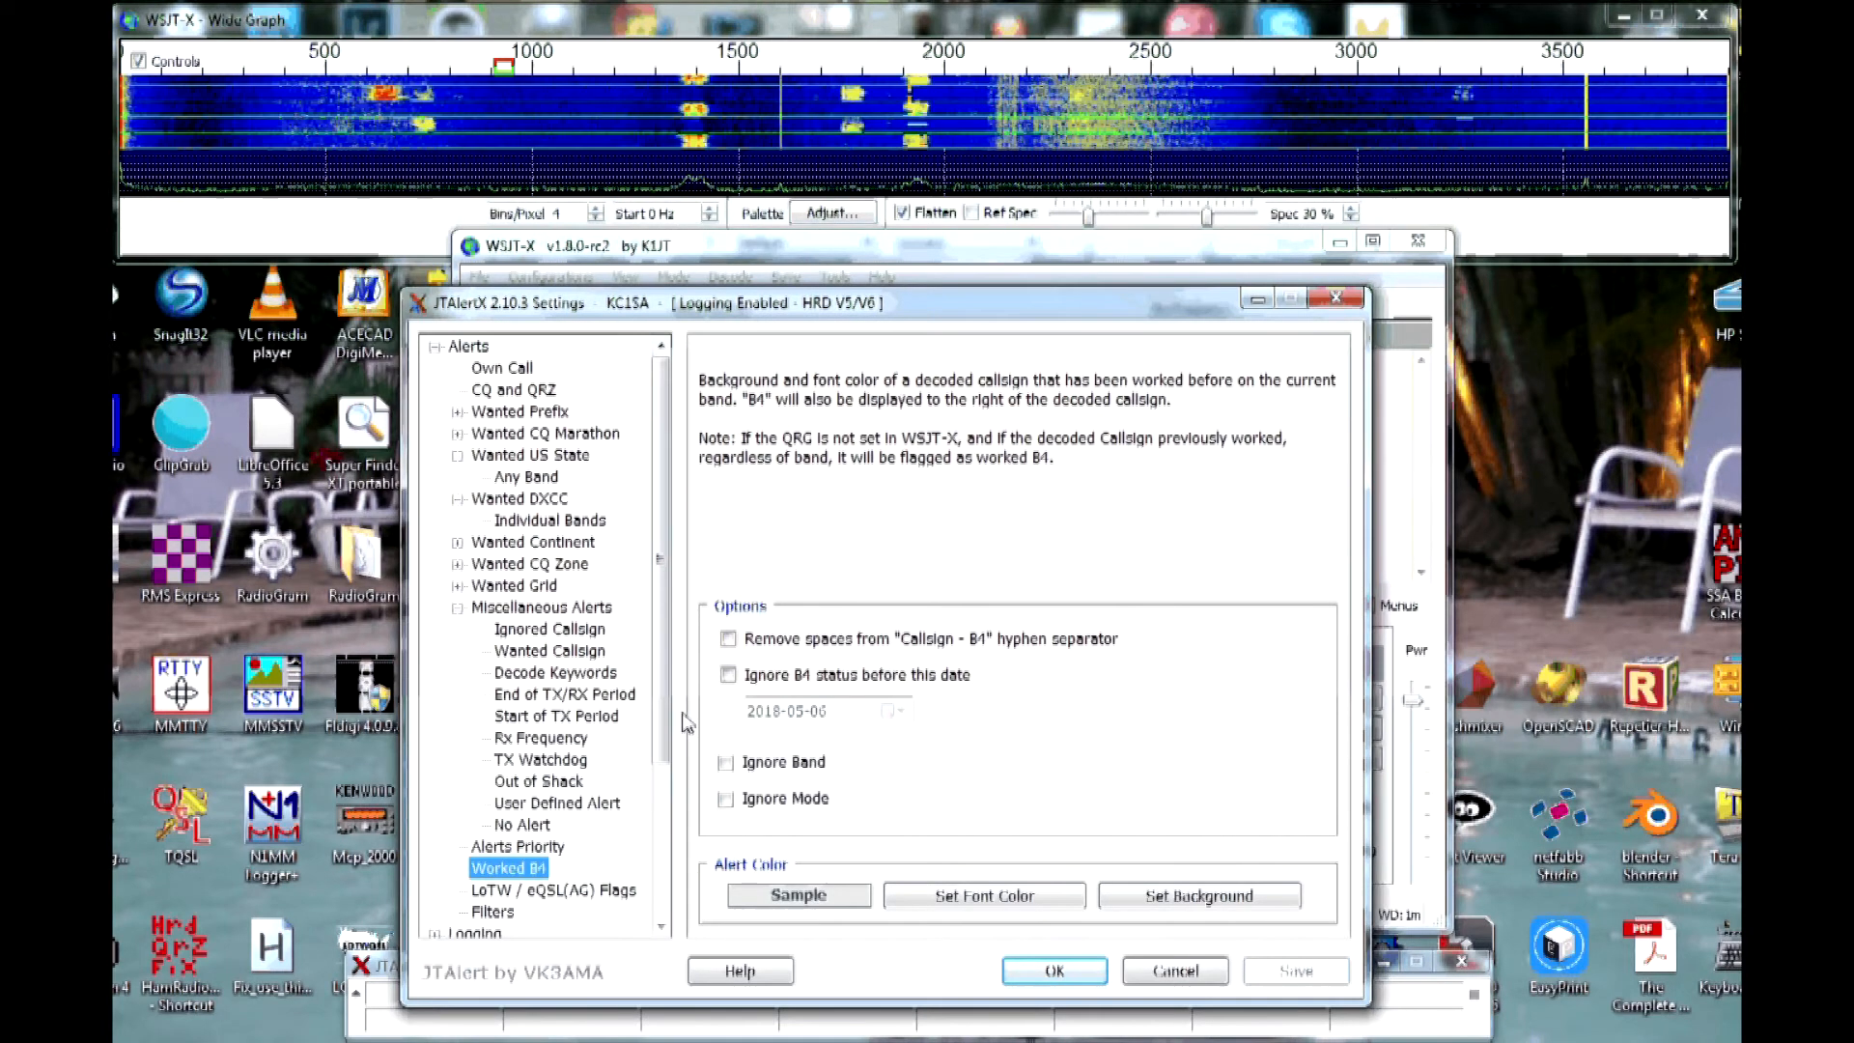
pyautogui.scroll(-3, 579, 724)
pyautogui.click(529, 720)
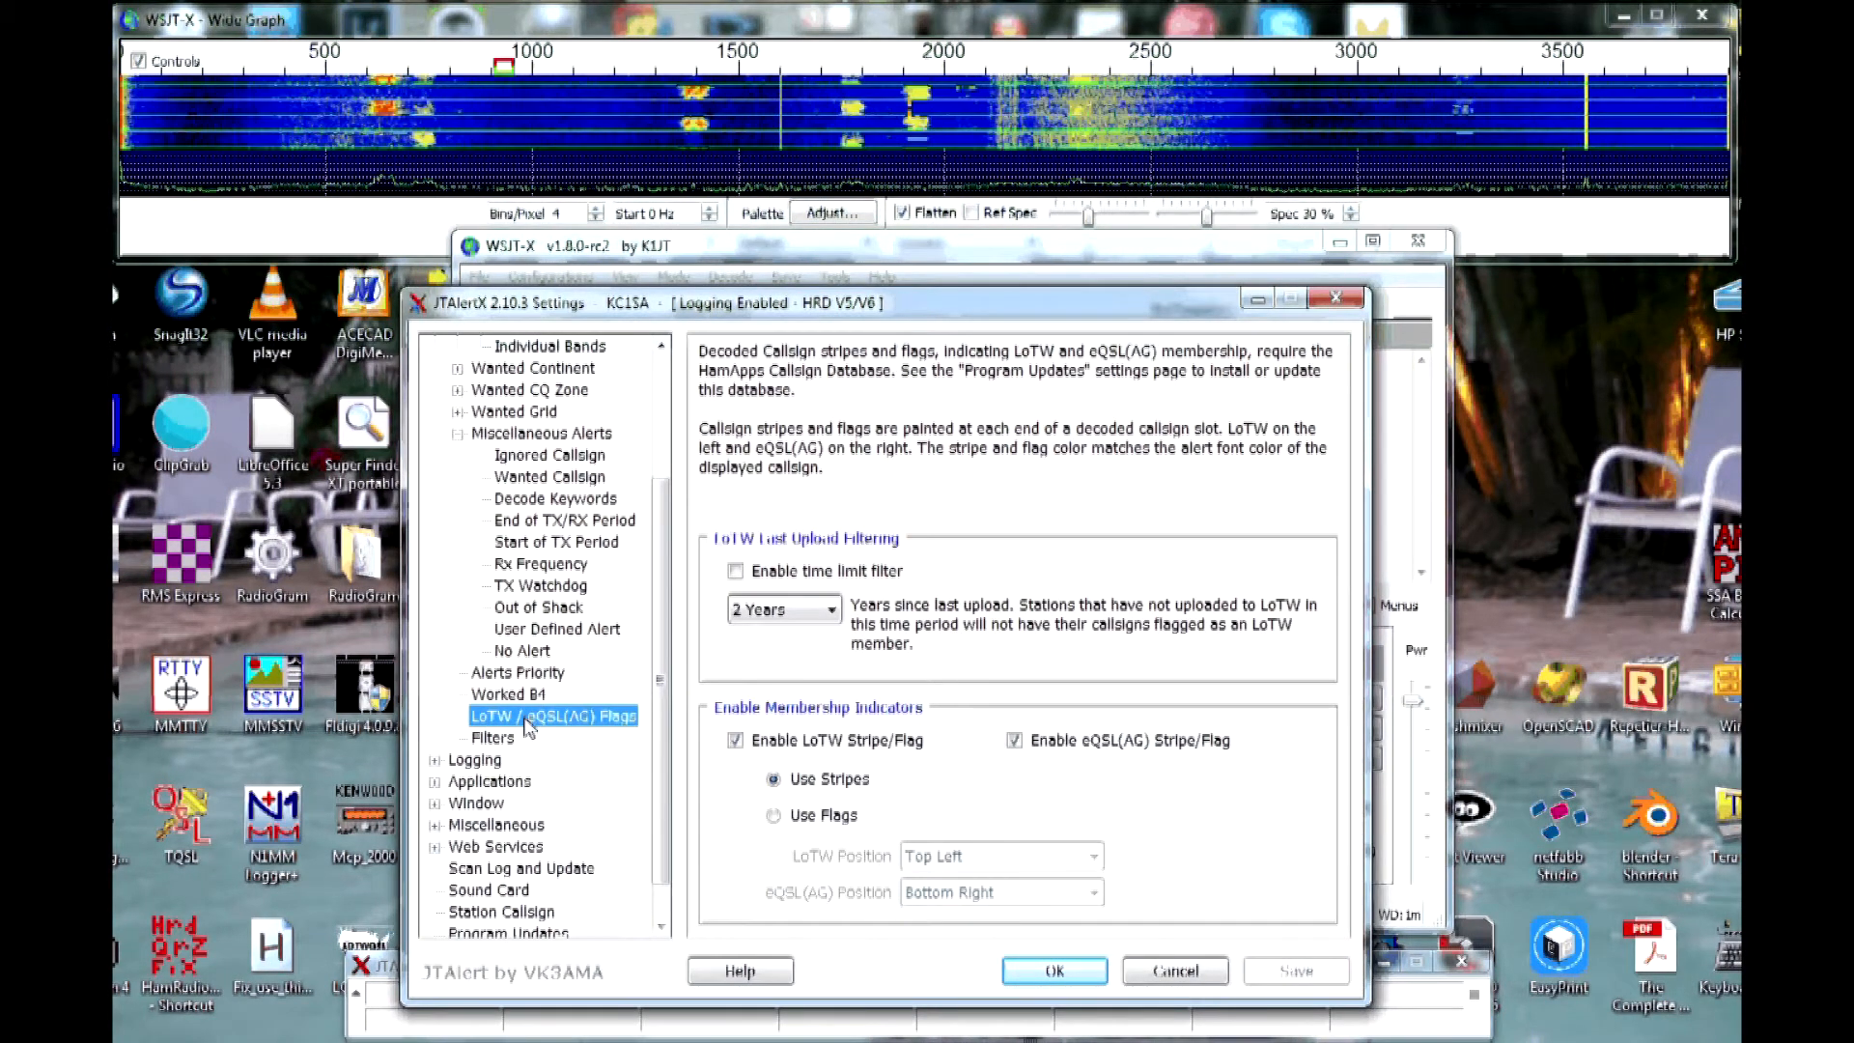
pyautogui.click(504, 738)
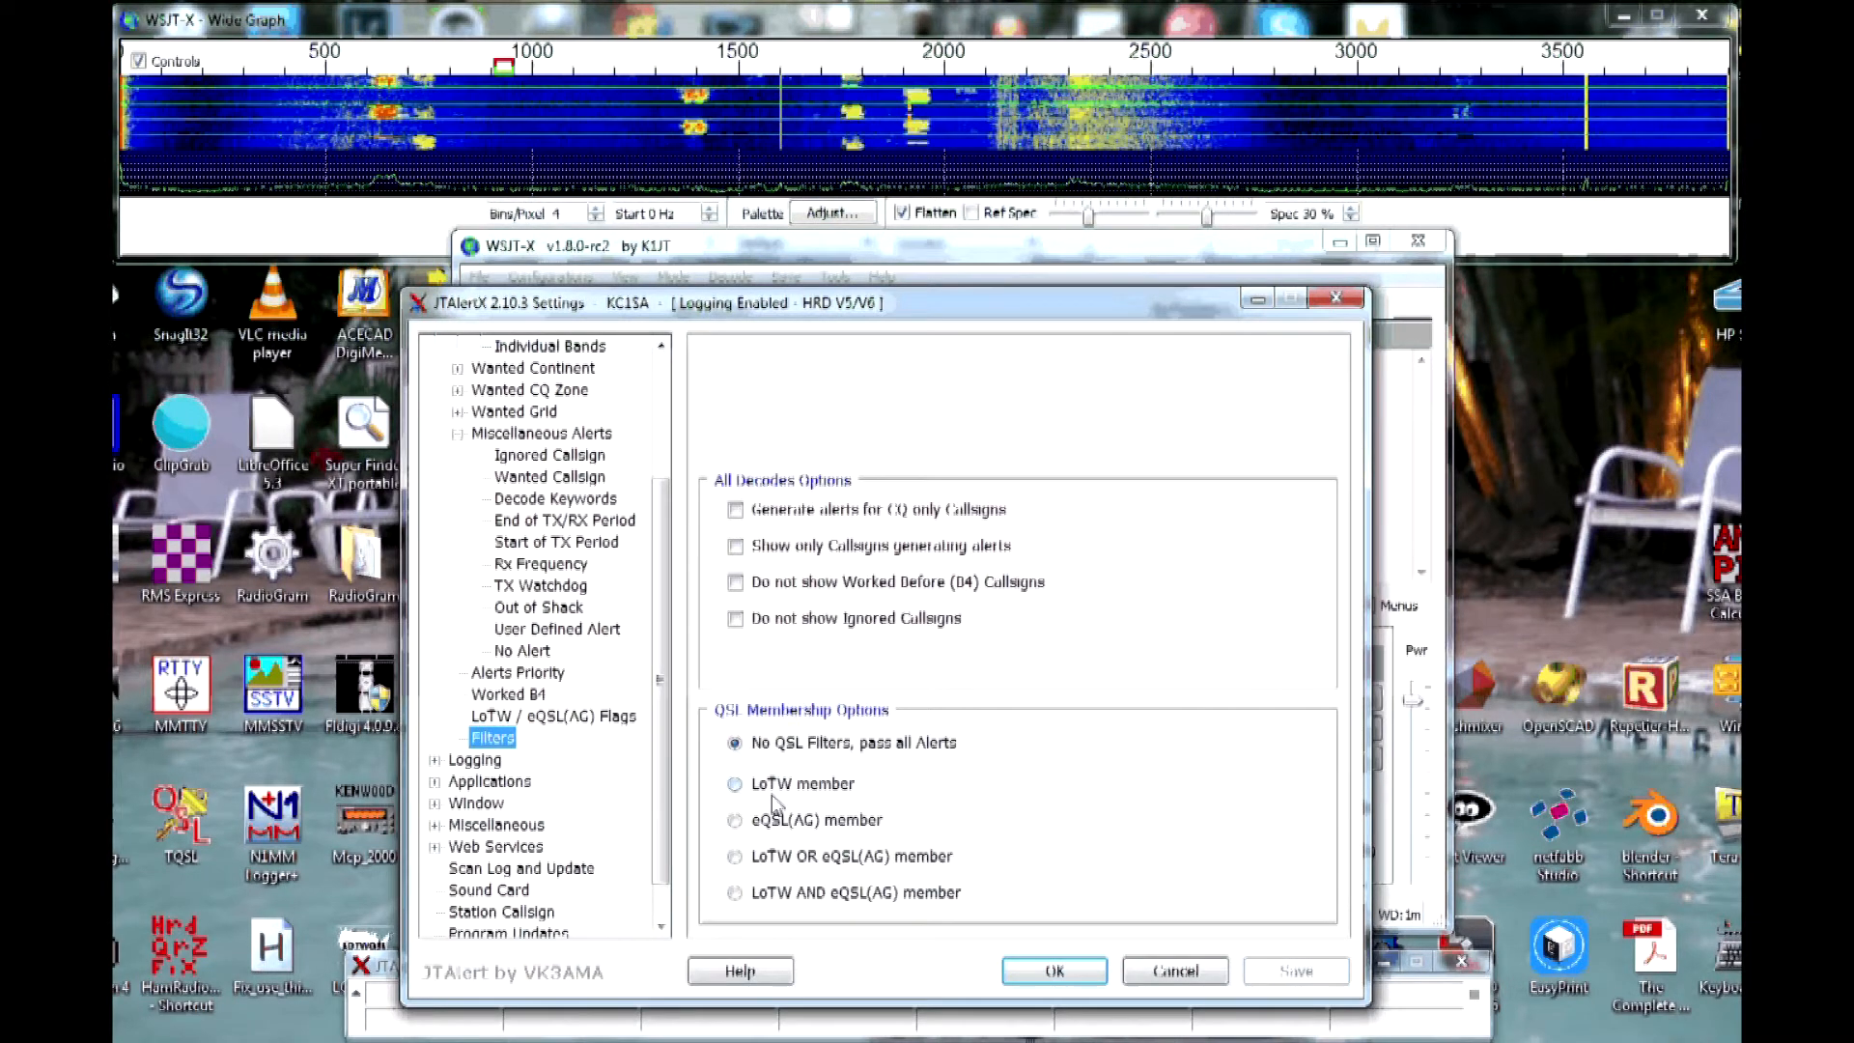
# Review the general Logging options and the logger pages for HRD V5/V6, Log4OM and DXLab DXKeeper.
pyautogui.click(475, 760)
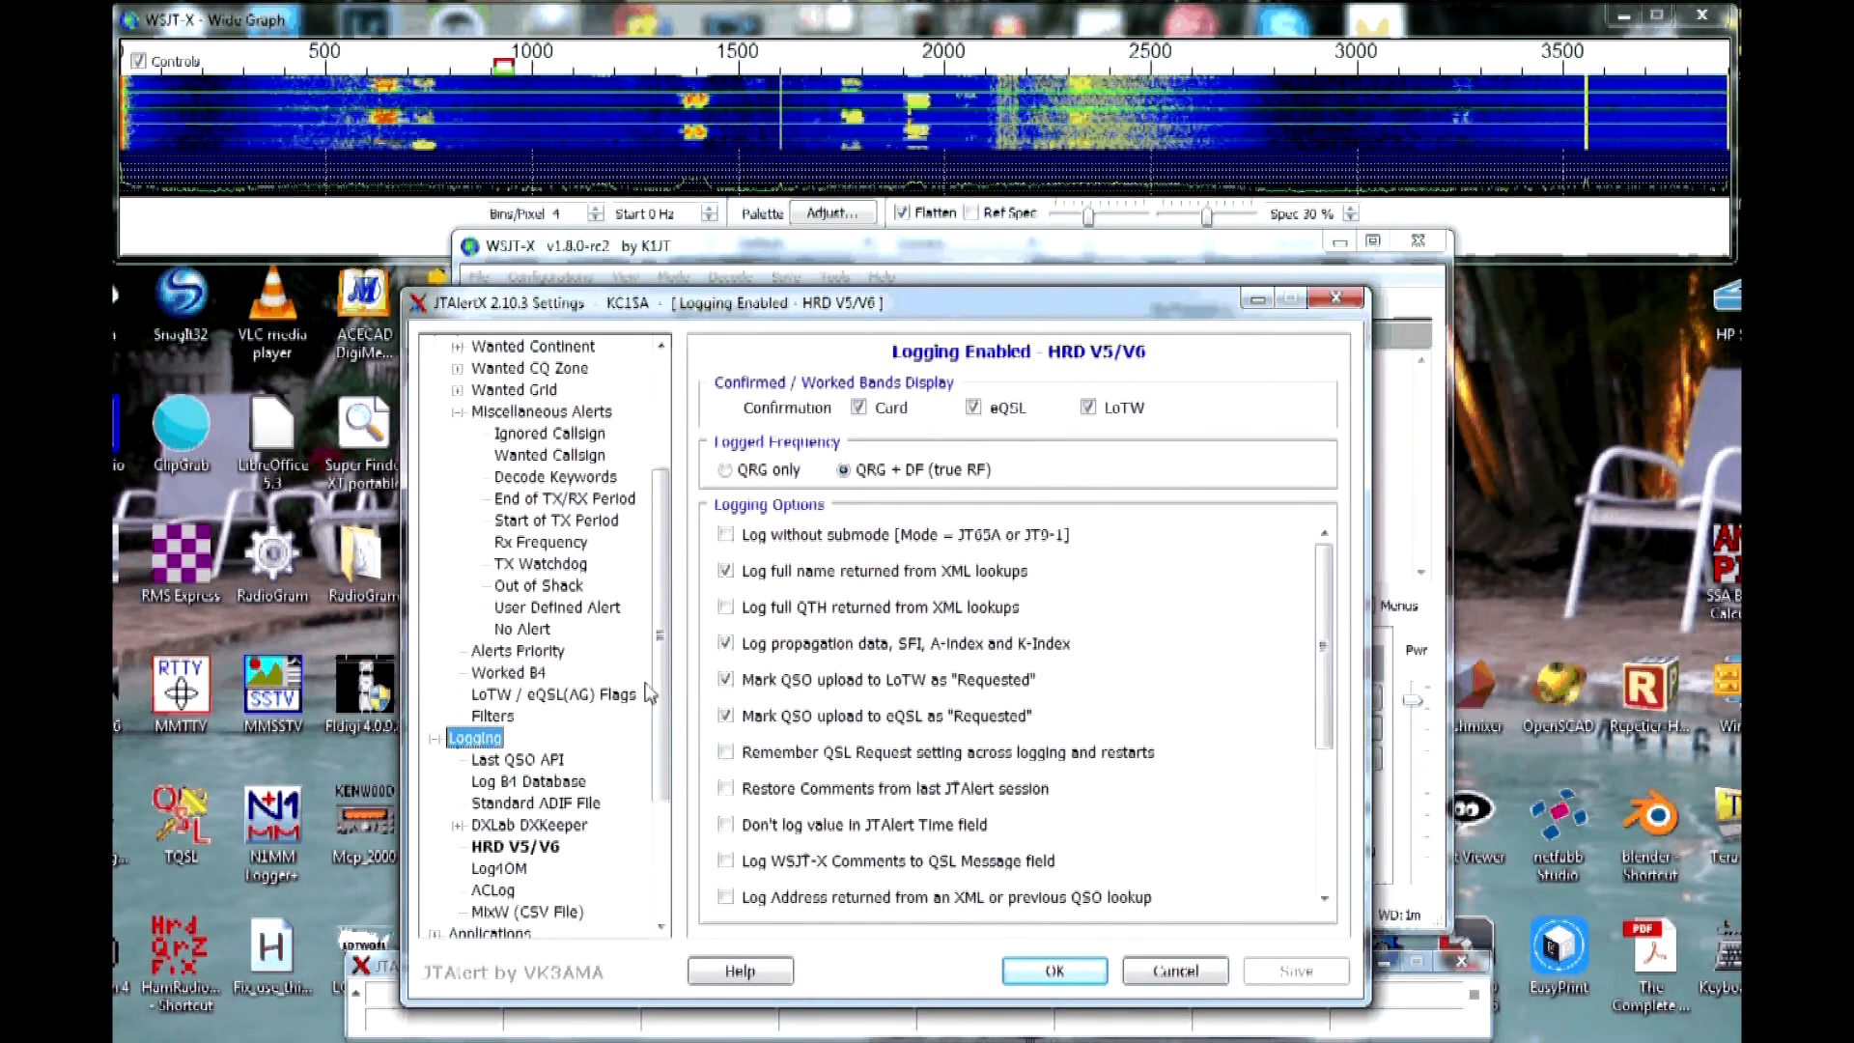
pyautogui.scroll(-2, 649, 692)
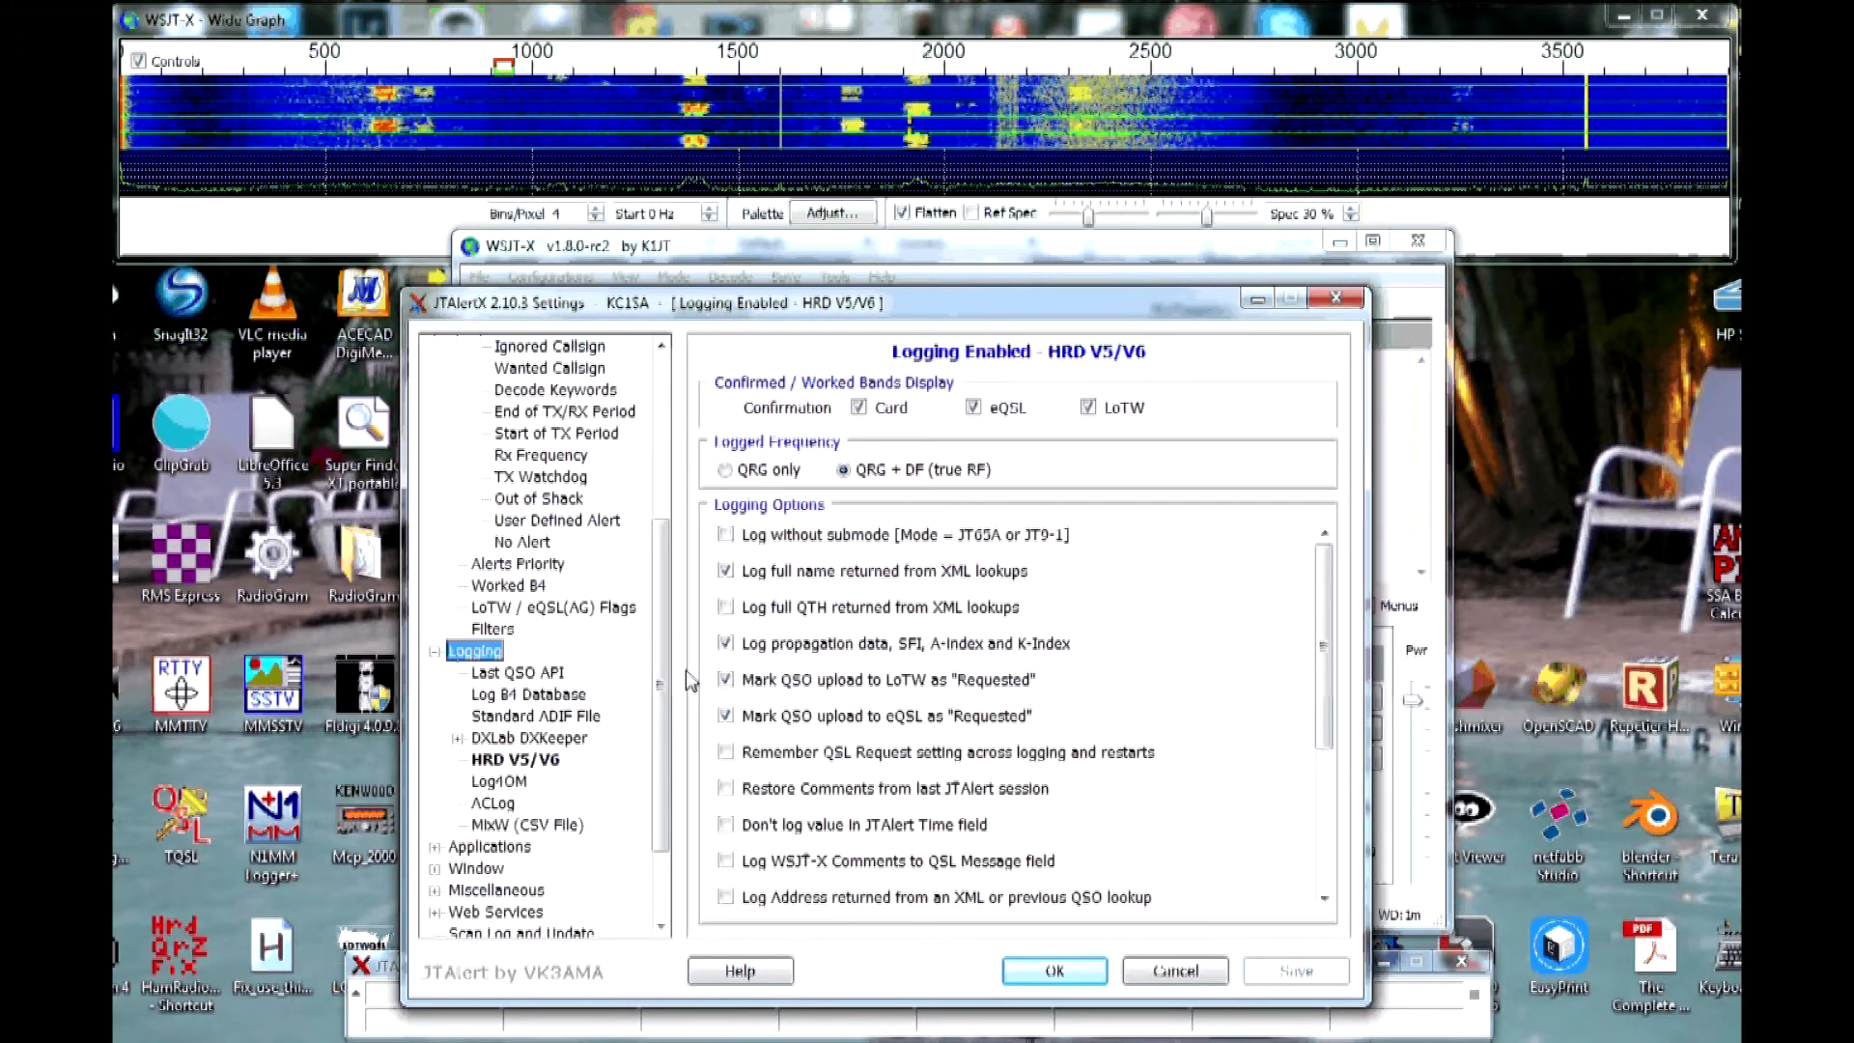
pyautogui.click(505, 763)
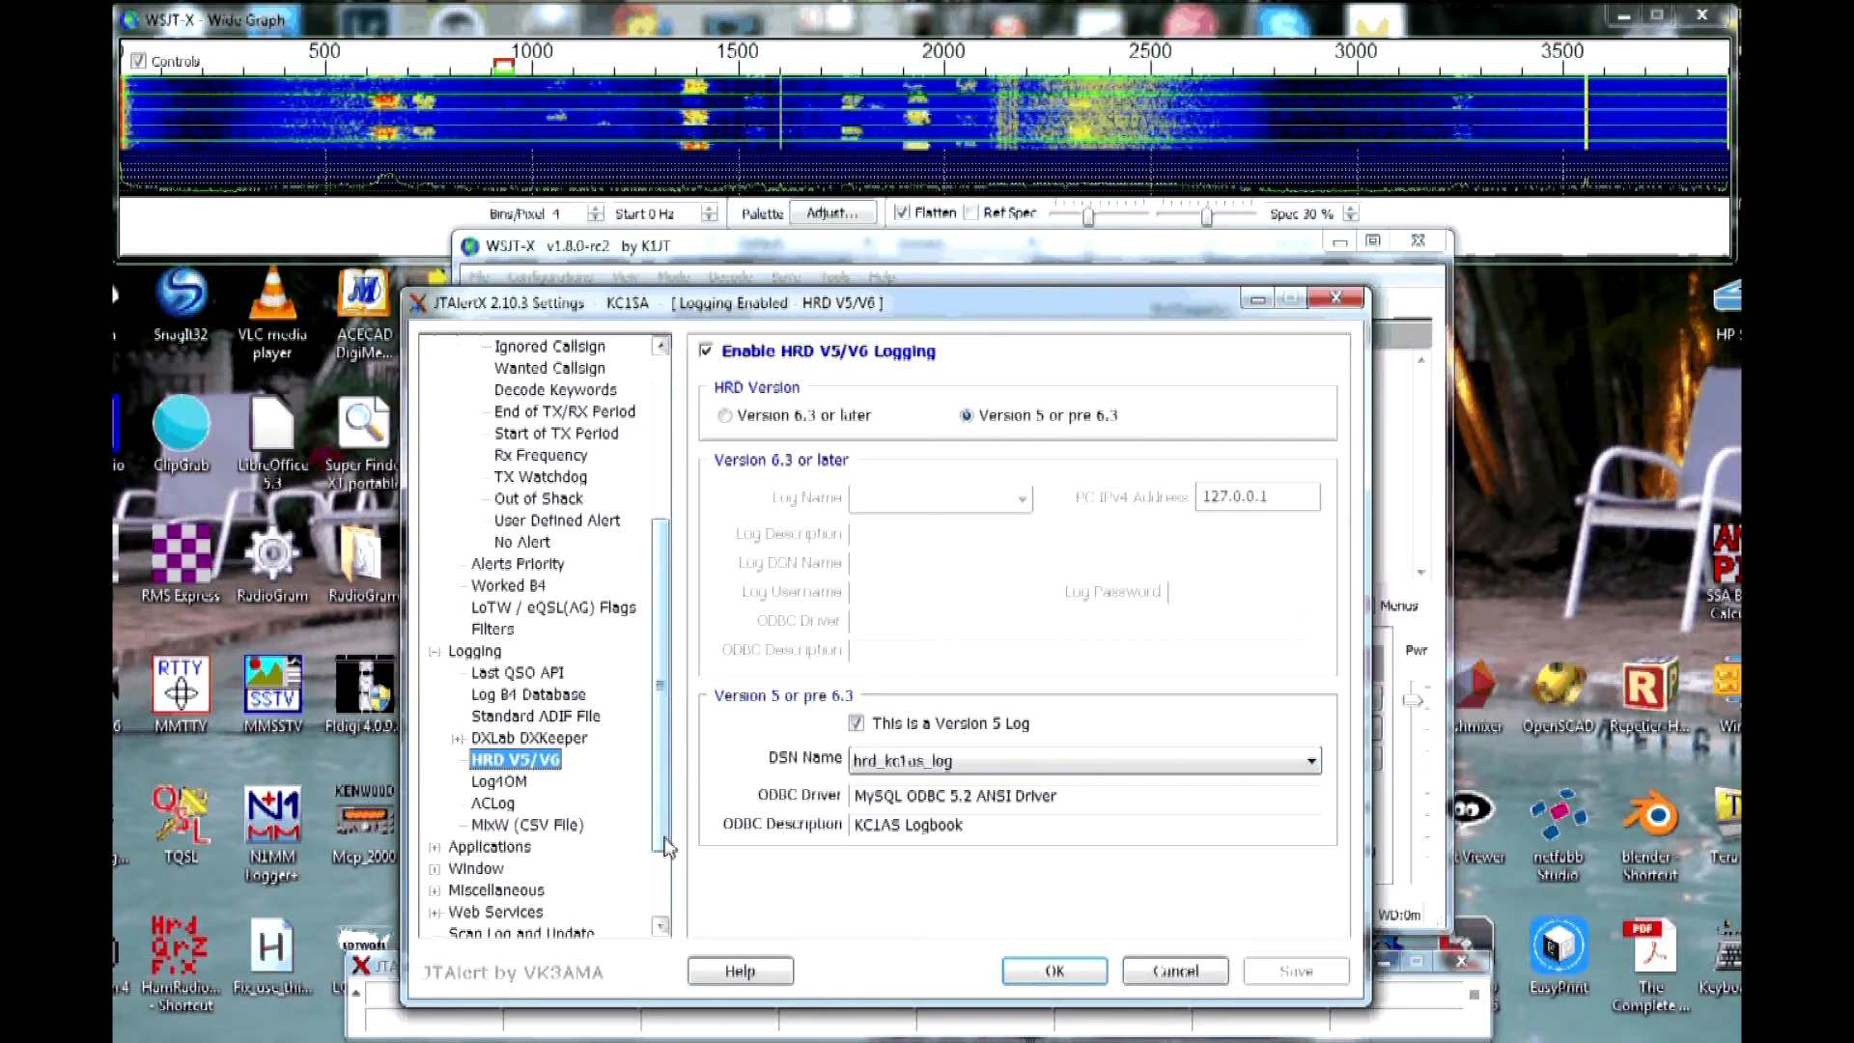
pyautogui.click(519, 782)
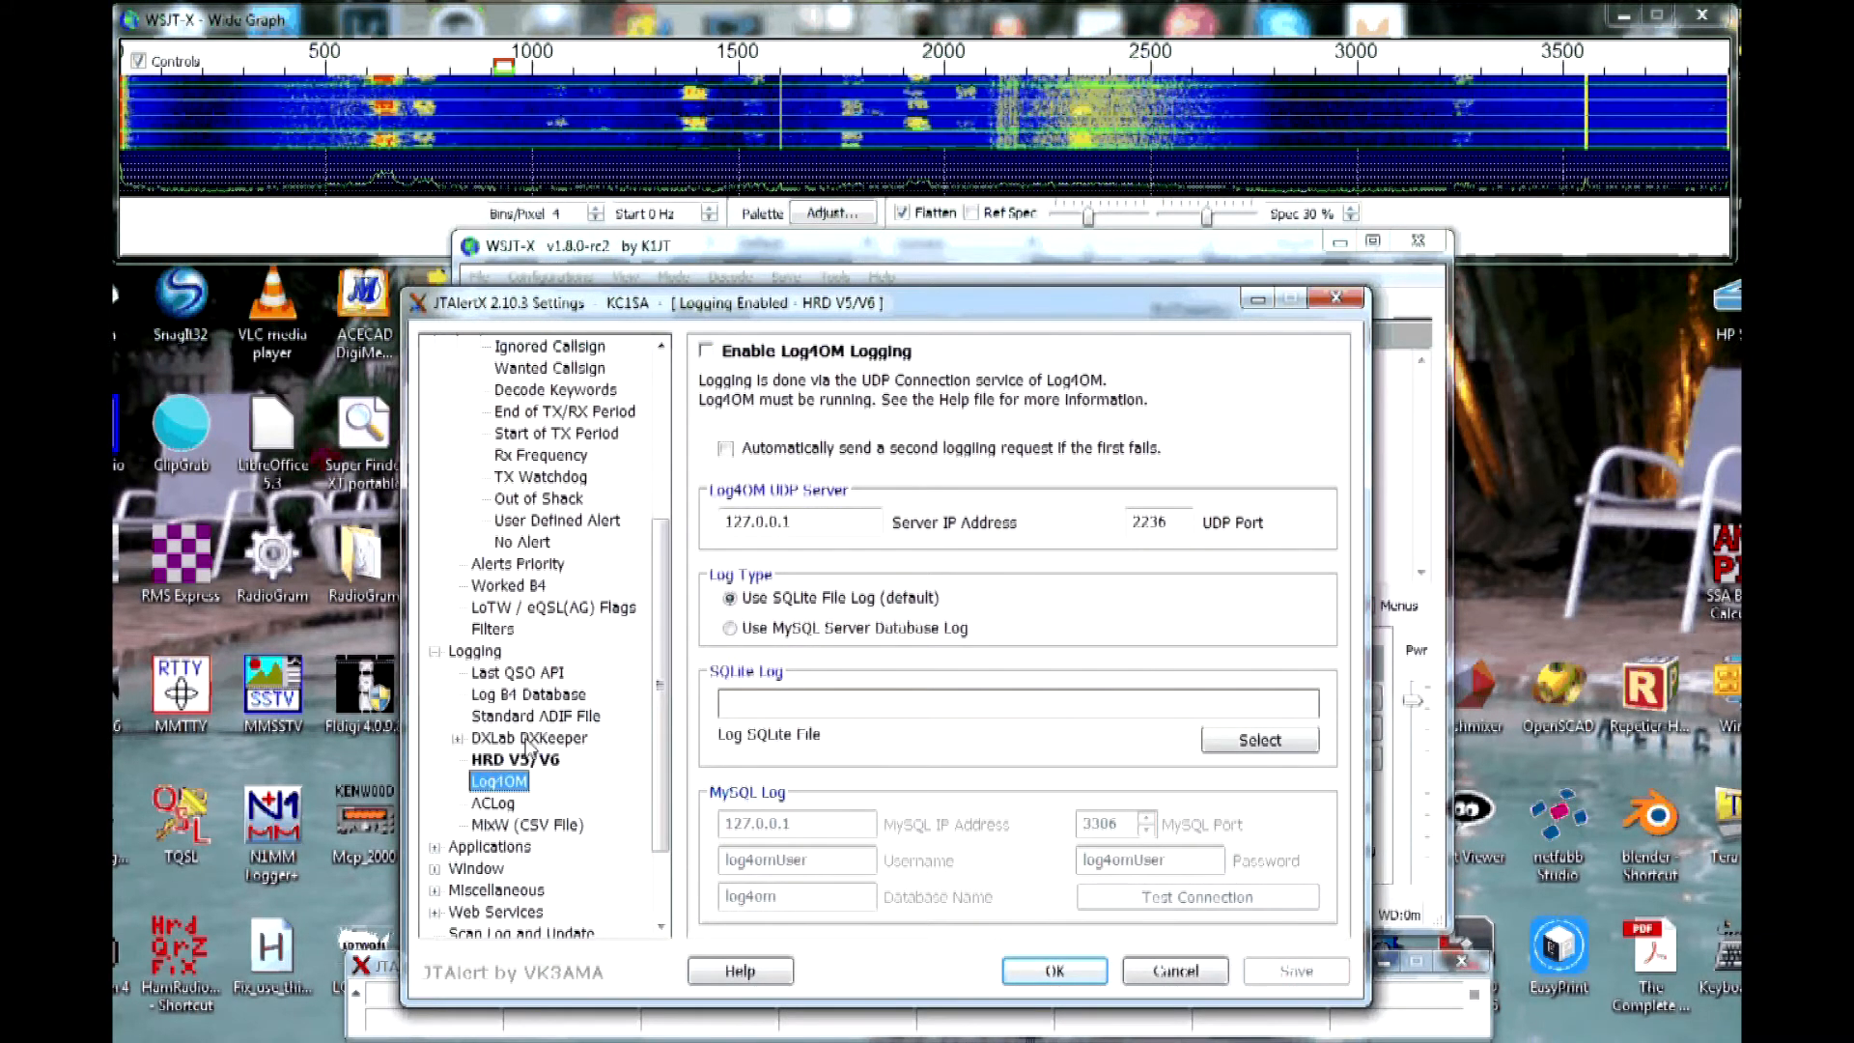
pyautogui.doubleClick(527, 740)
pyautogui.click(514, 782)
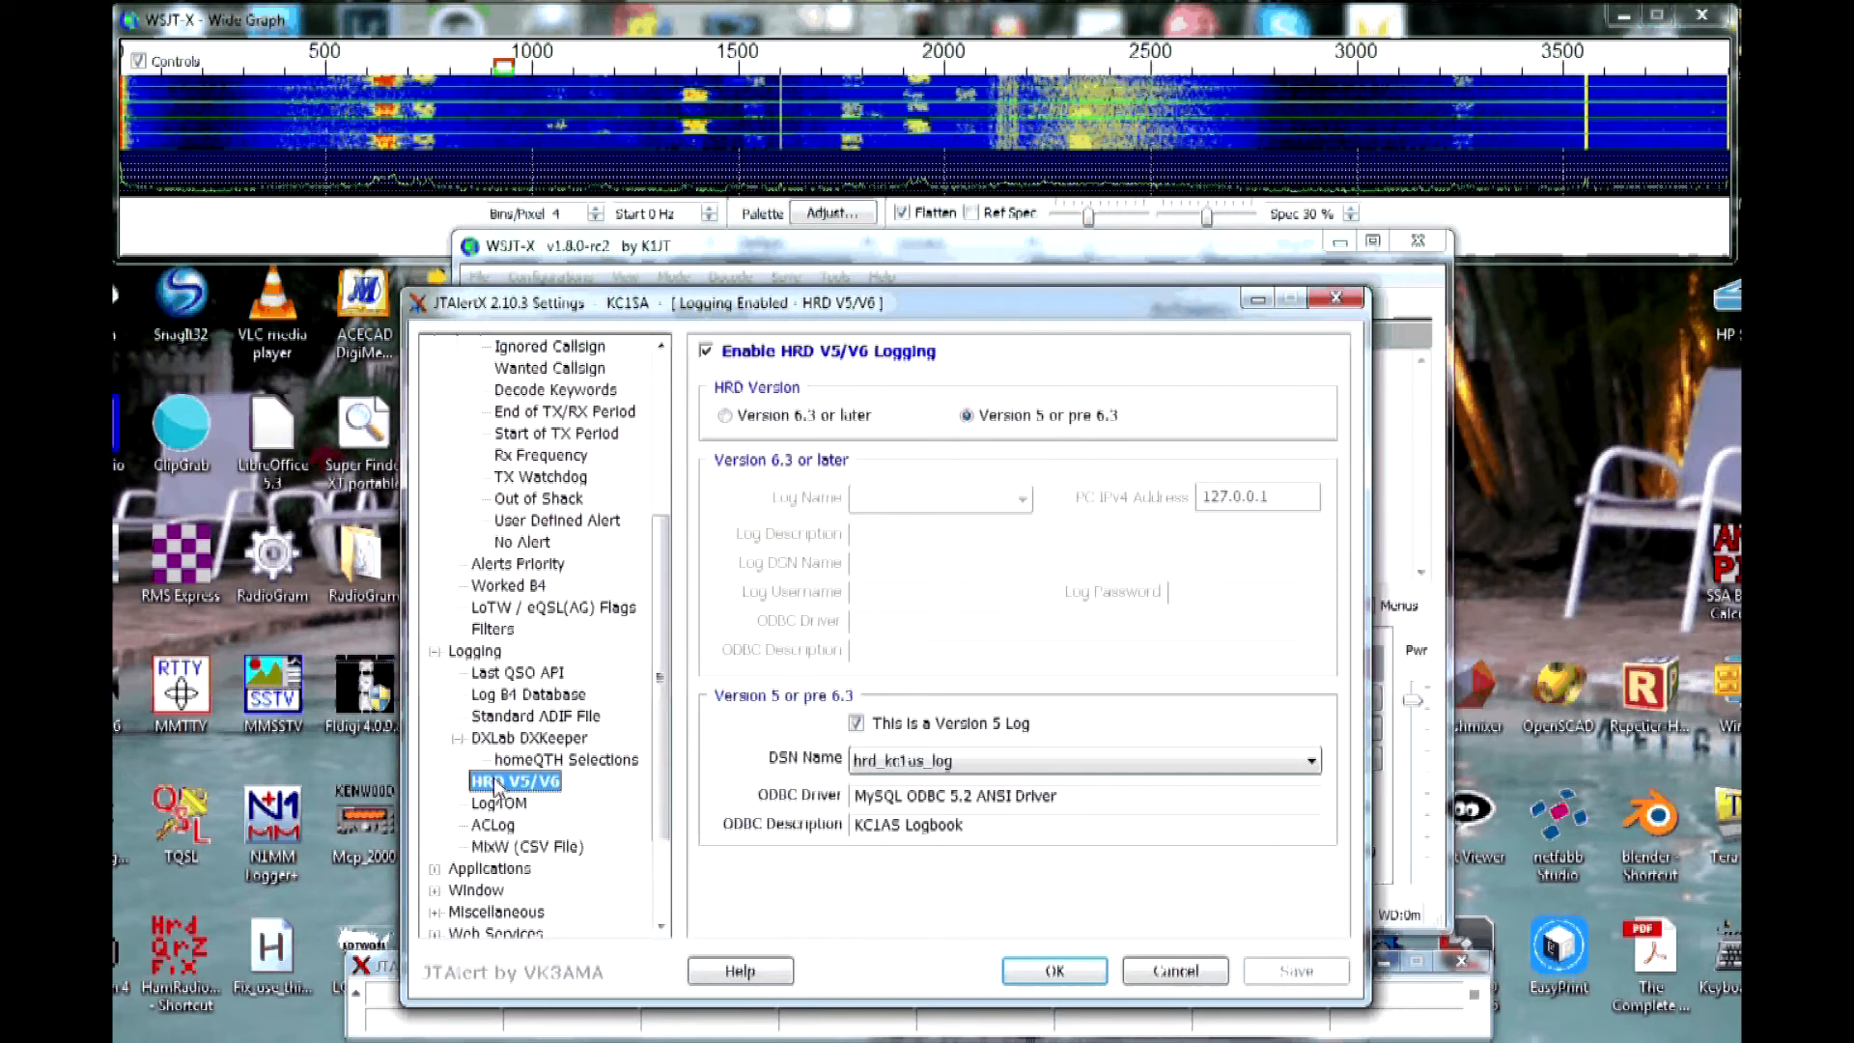
# Expand the Applications settings and examine the Auto-Start entry that launches and closes wsjtx.exe.
pyautogui.doubleClick(489, 868)
pyautogui.click(507, 868)
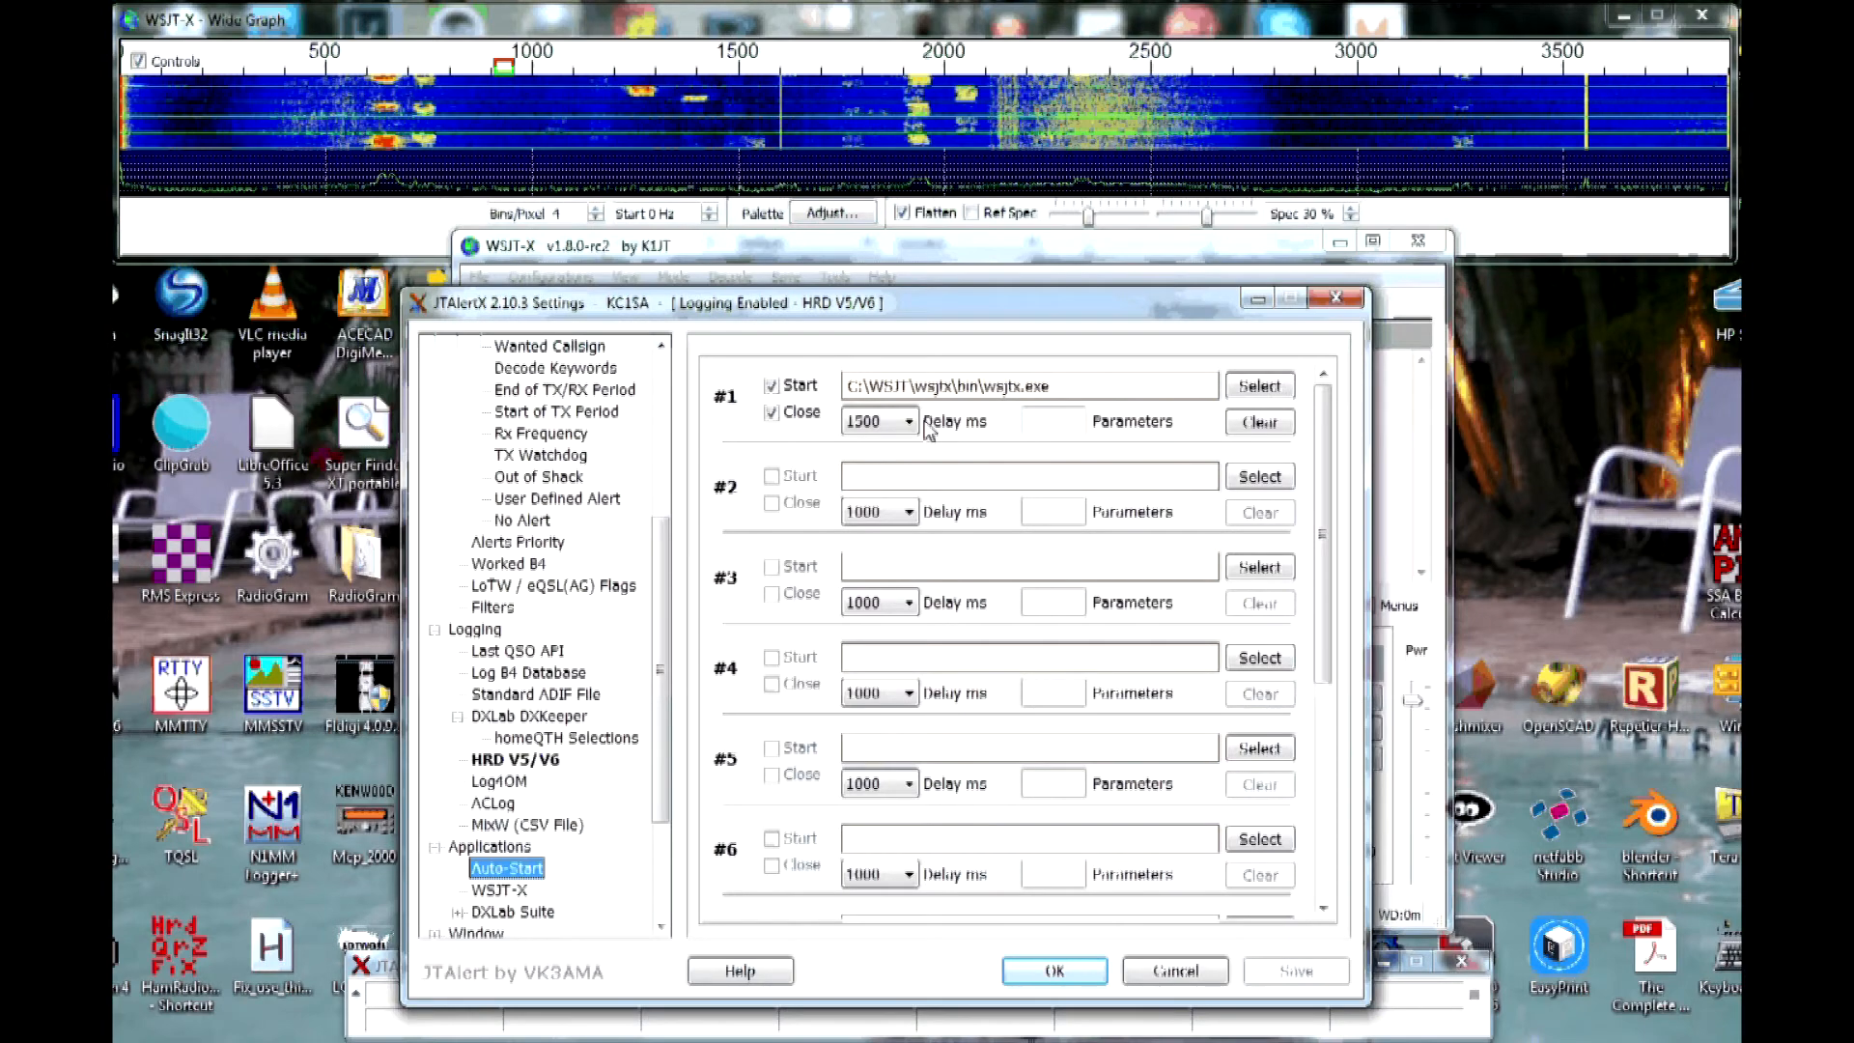
pyautogui.moveTo(657, 802); pyautogui.dragTo(653, 898)
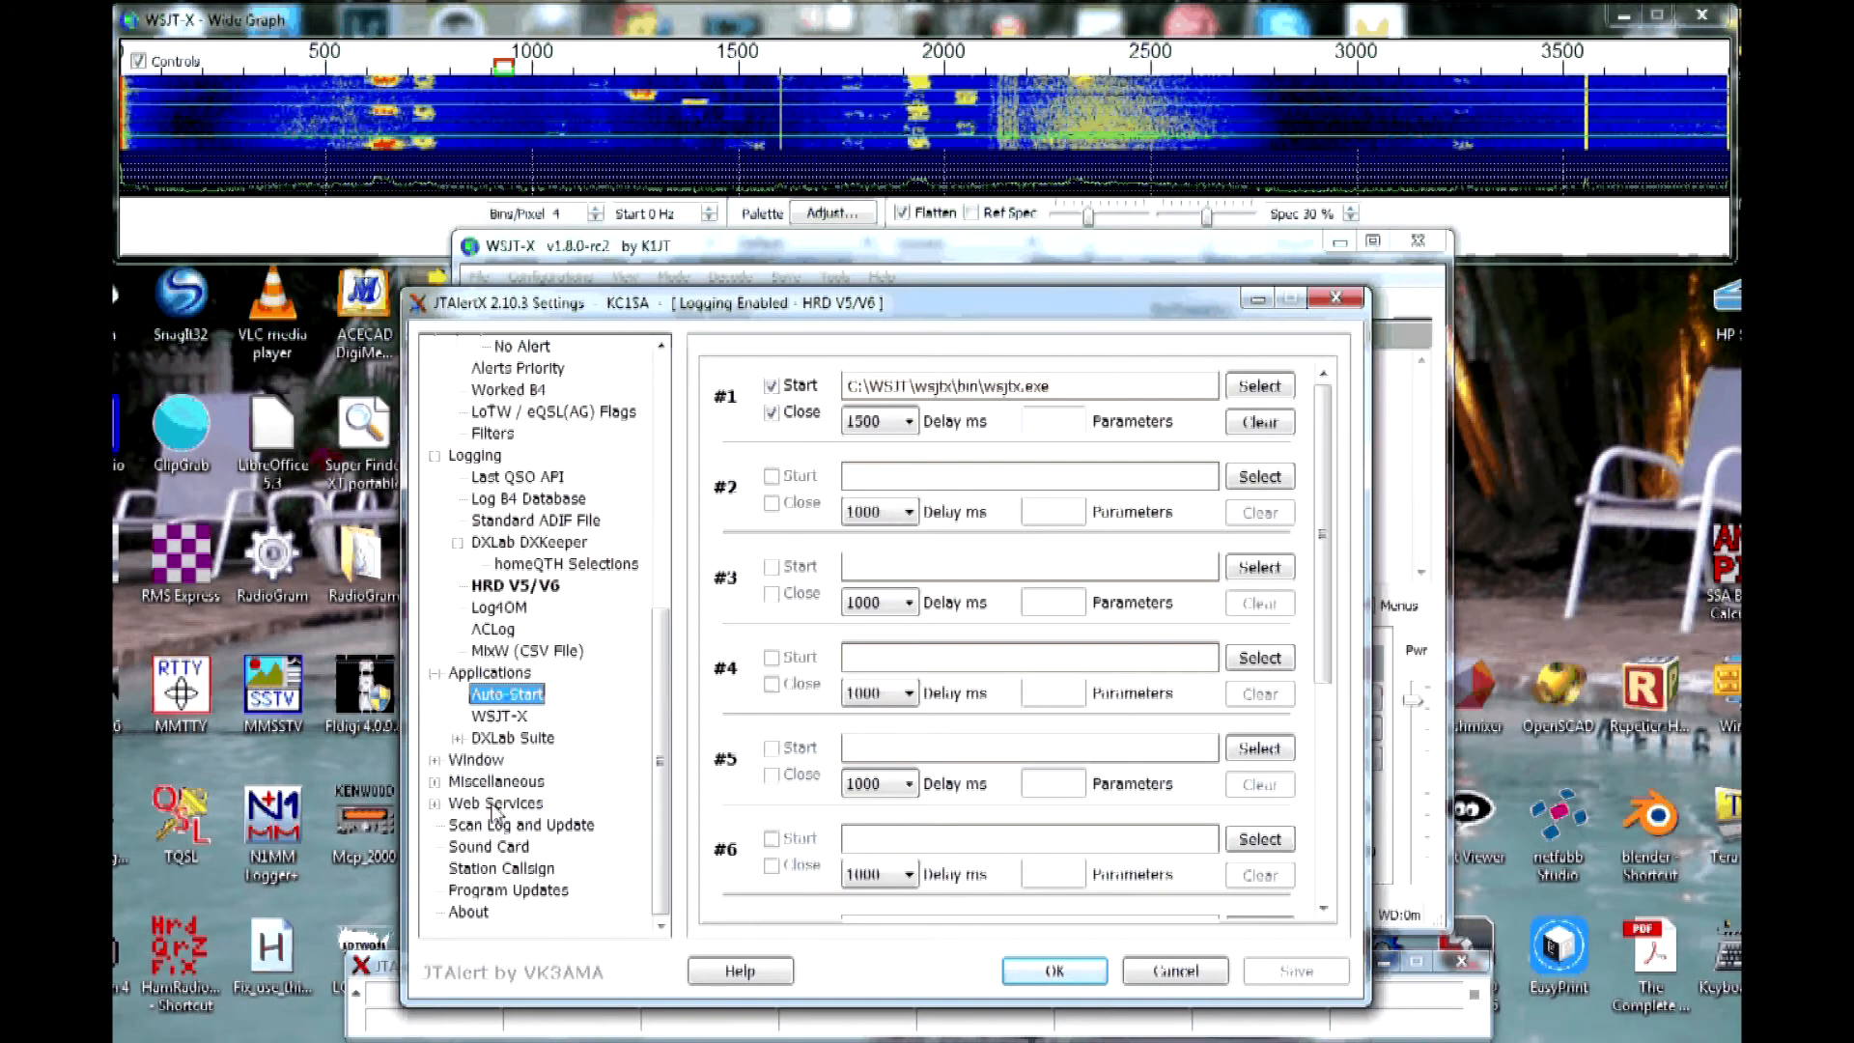
# Check the B4 log database settings, switch to Total Commander and browse into the logs folder's JTAlertX subfolder.
pyautogui.scroll(2, 512, 676)
pyautogui.click(512, 587)
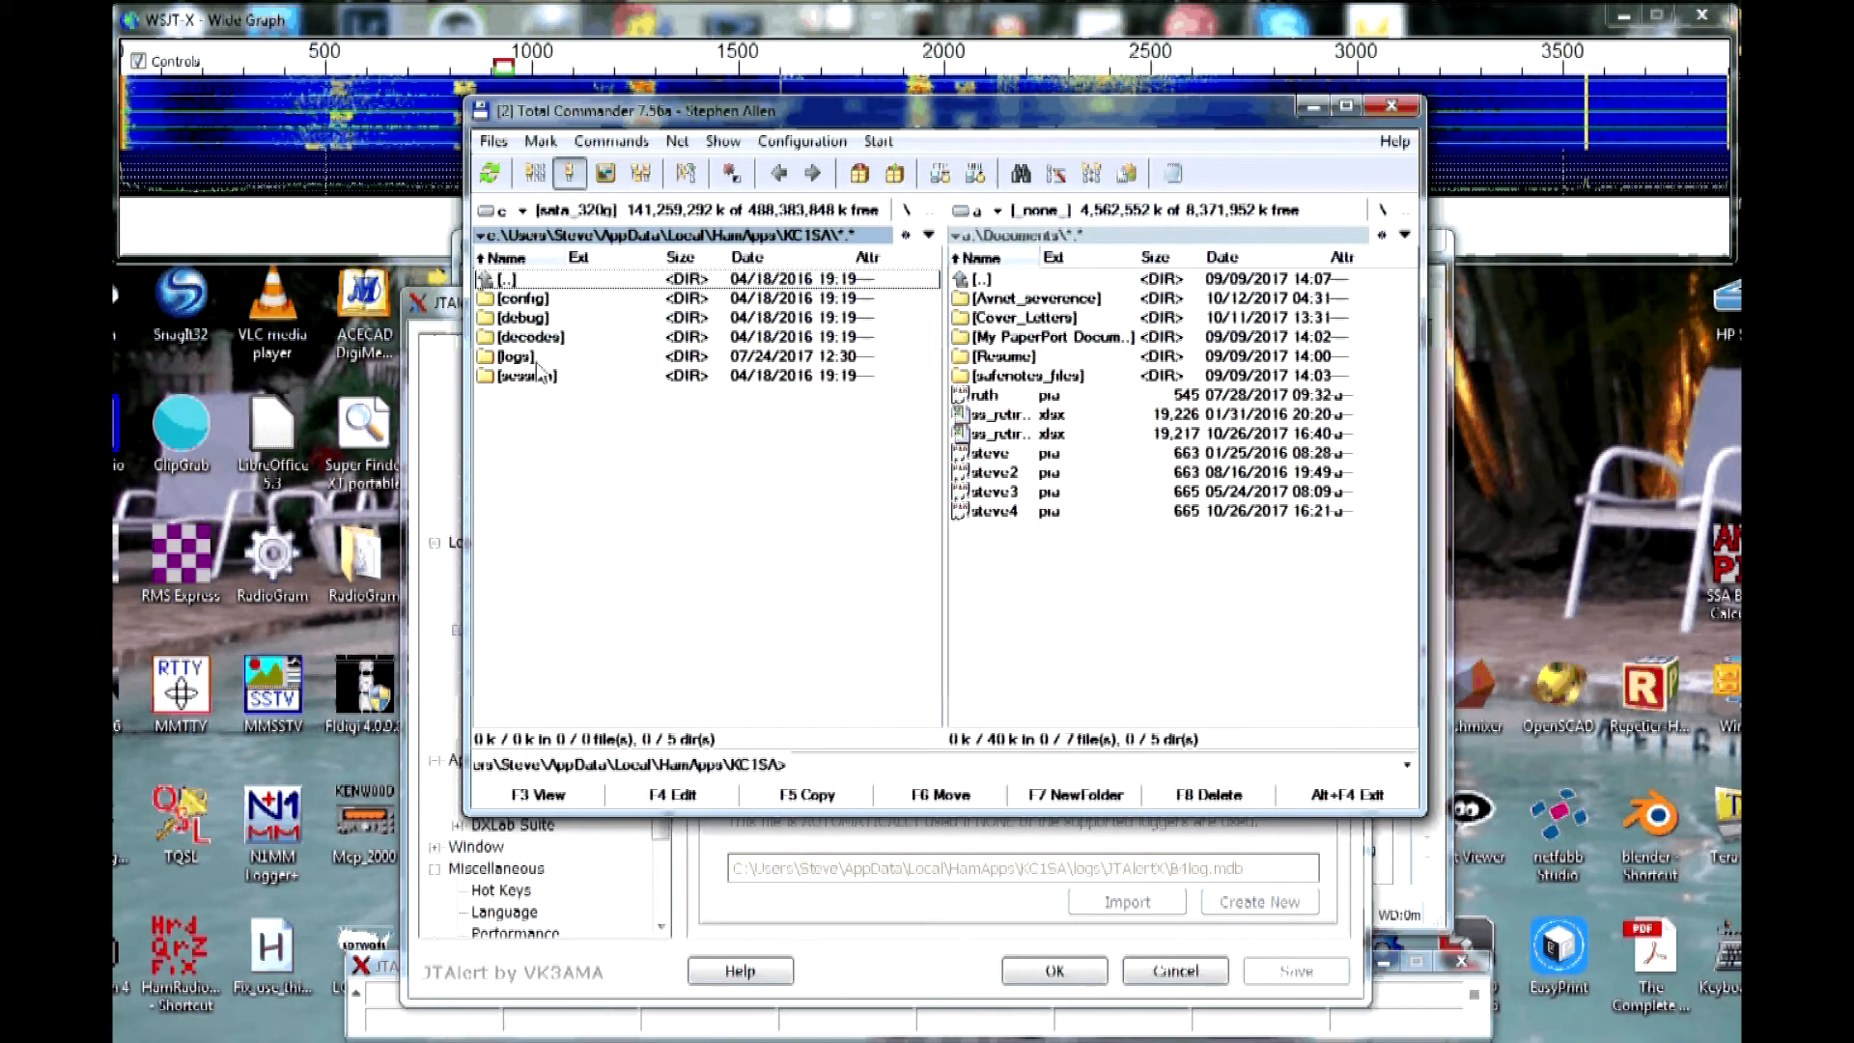
pyautogui.doubleClick(537, 359)
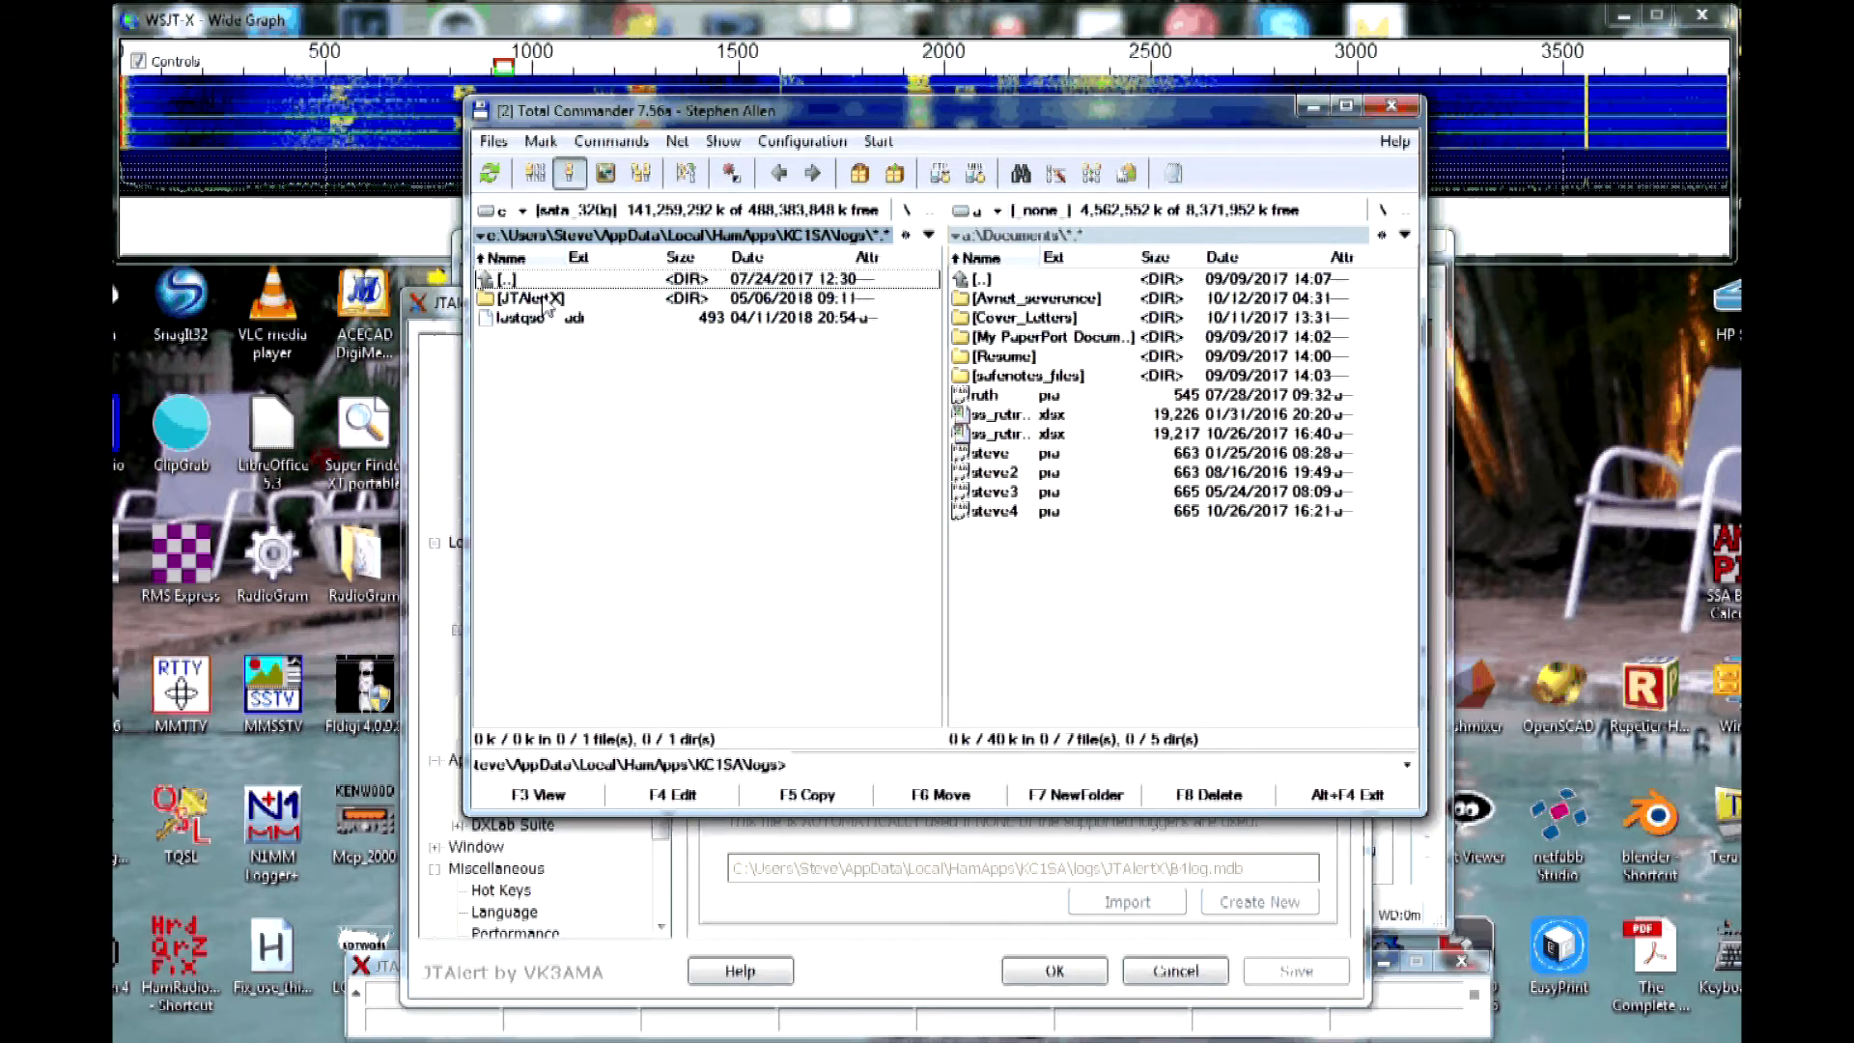
pyautogui.doubleClick(532, 300)
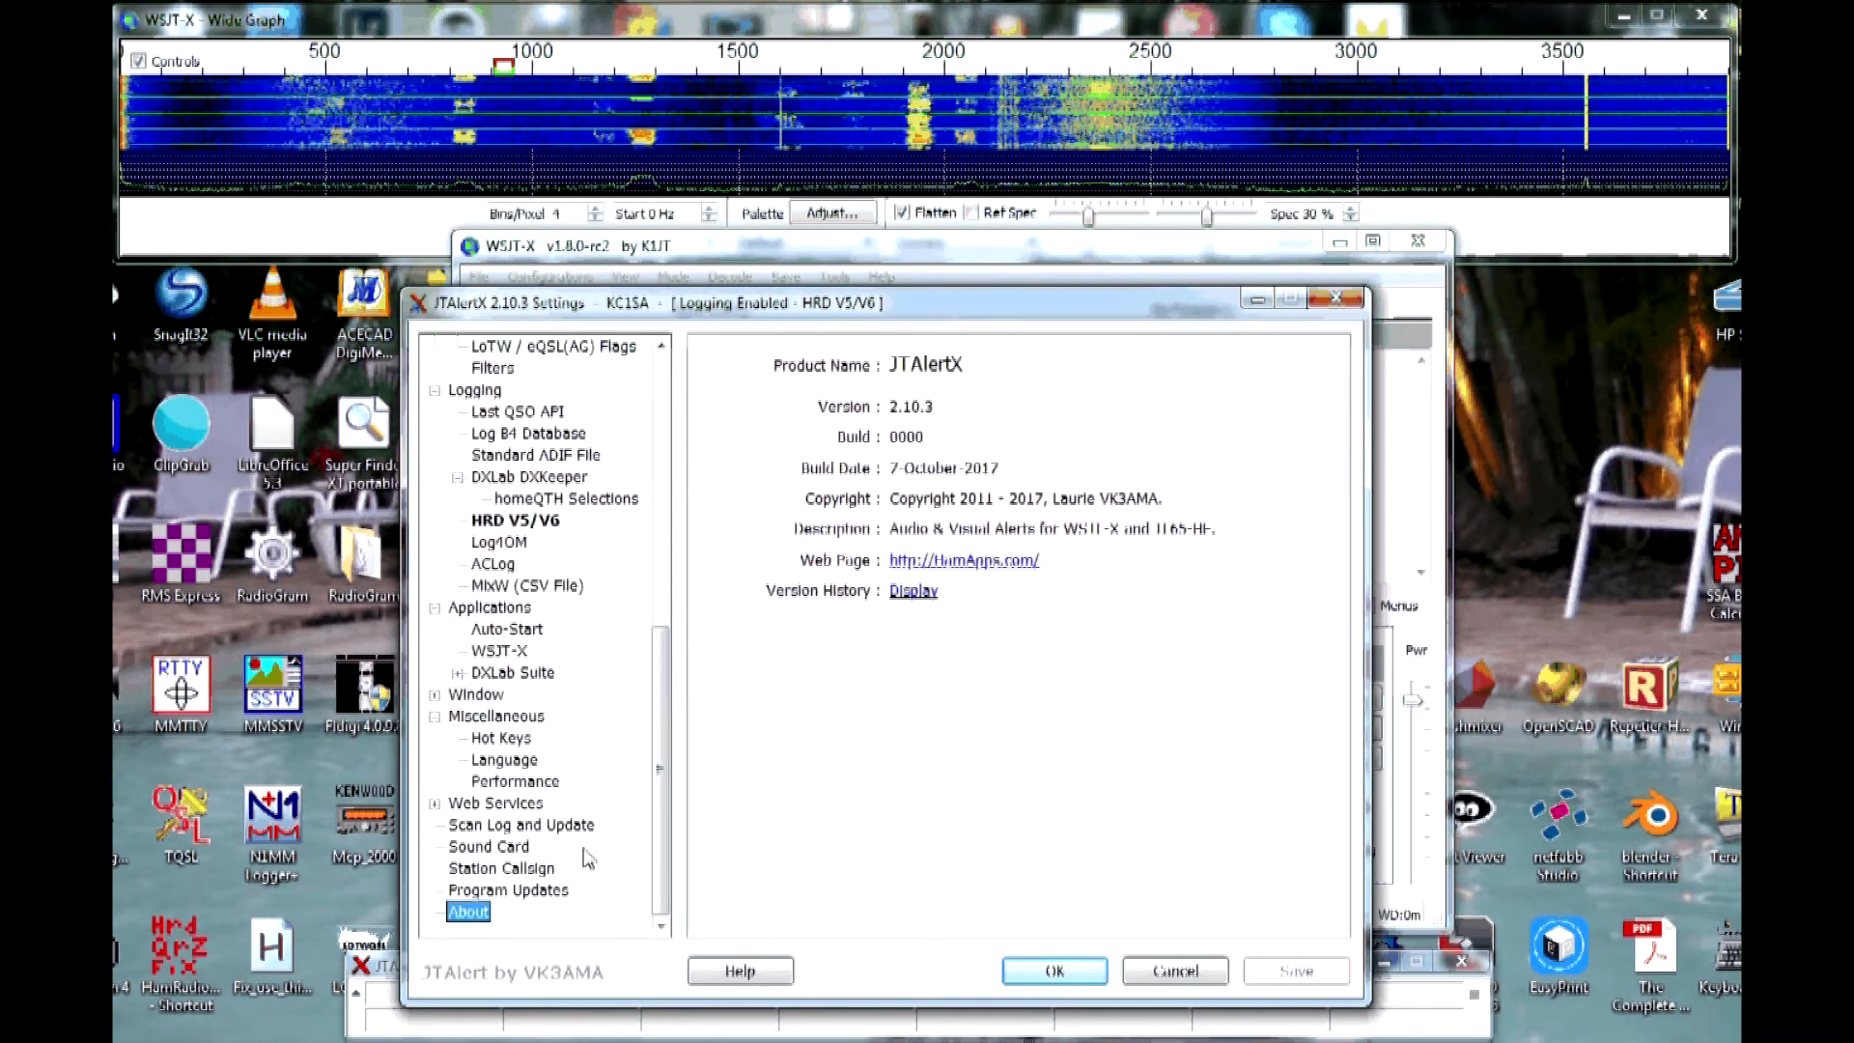
# Check the Program Updates page for the installed and latest versions of JTAlert, callsign databases and sound files.
pyautogui.click(509, 889)
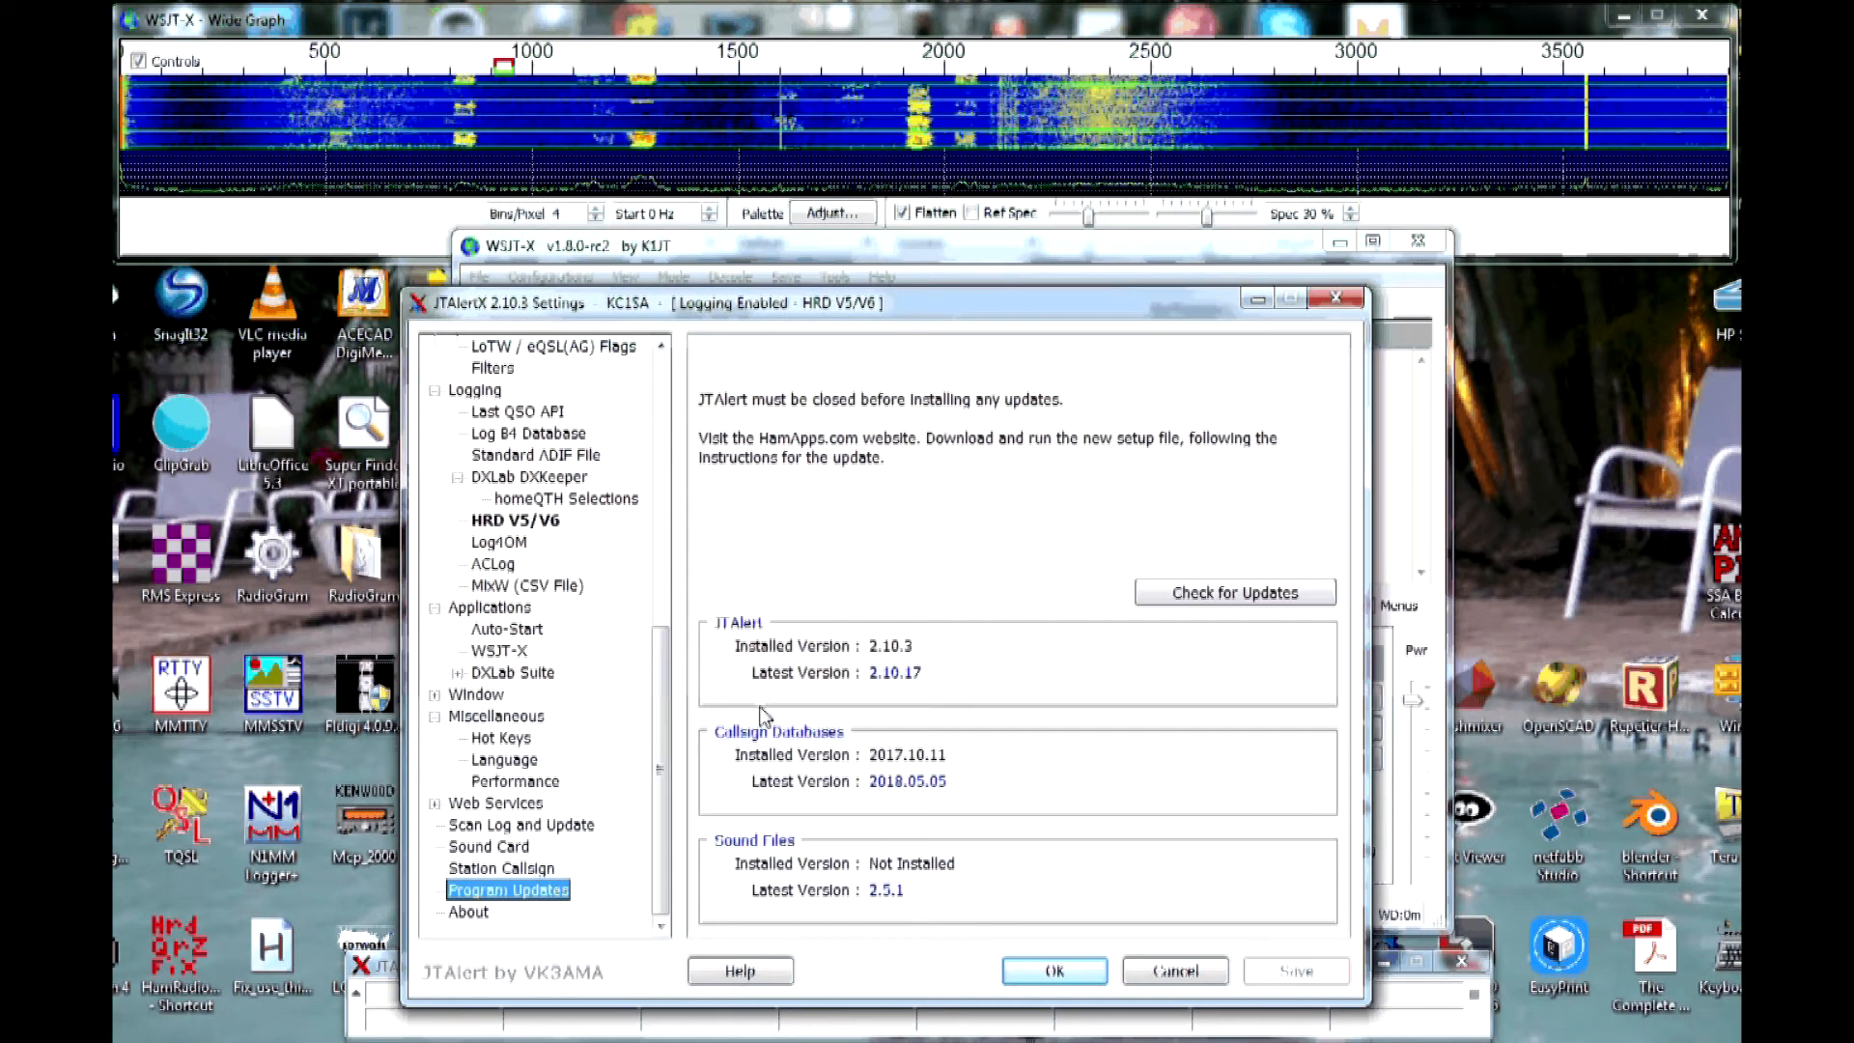